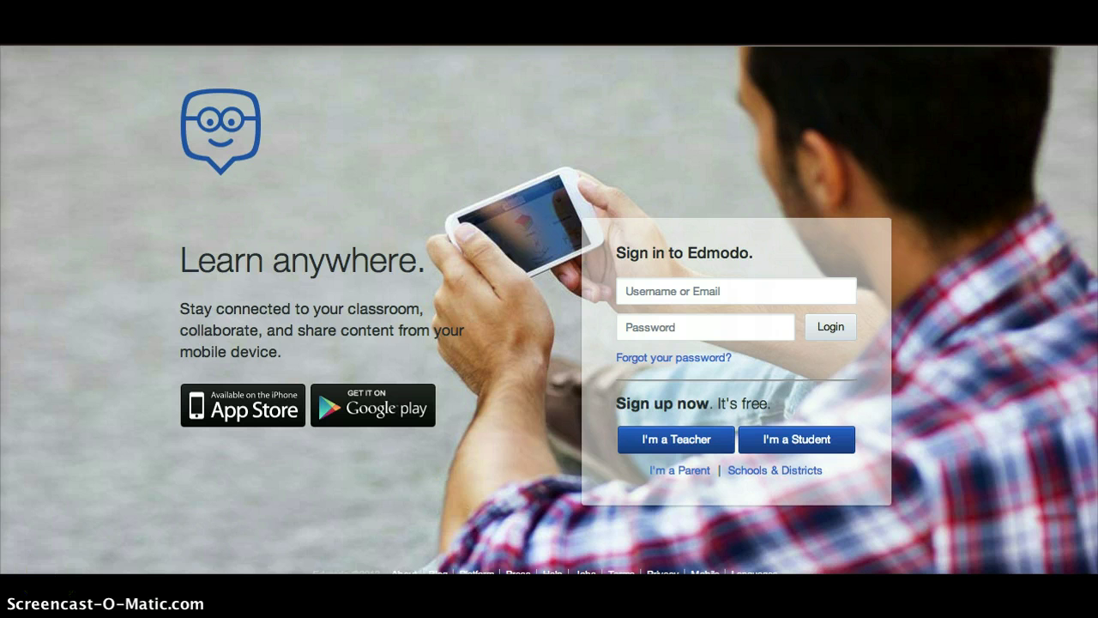
Choose the "I'm a Student" sign-up option to bring up the Student Sign Up form
click(784, 445)
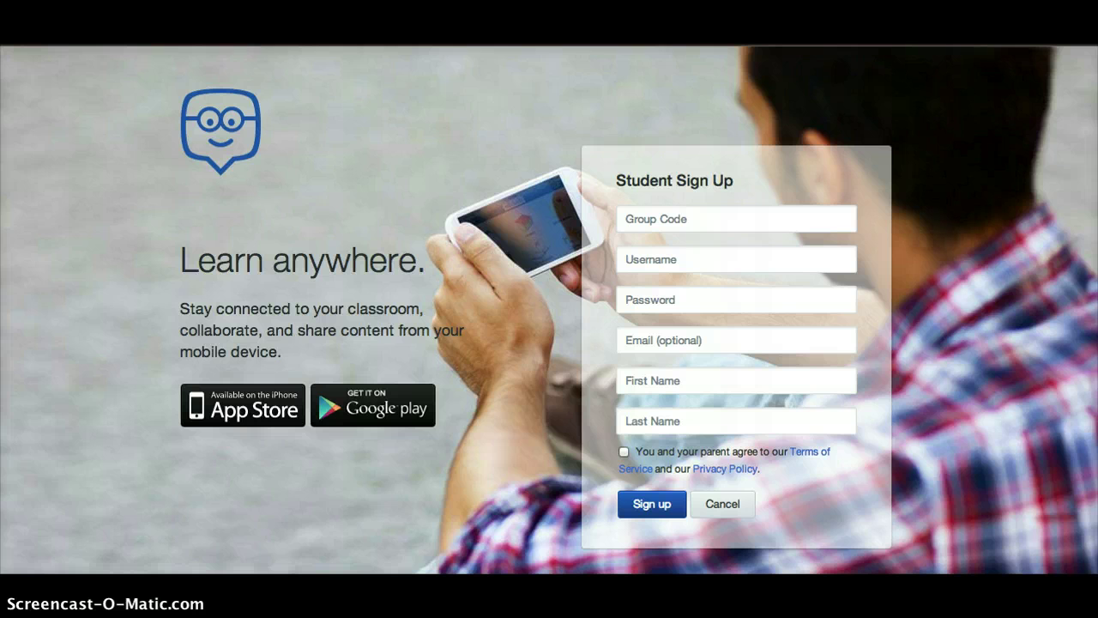
Reload edmodo.com and sign in with the student's username and password
key(BackSpace)
key(Return)
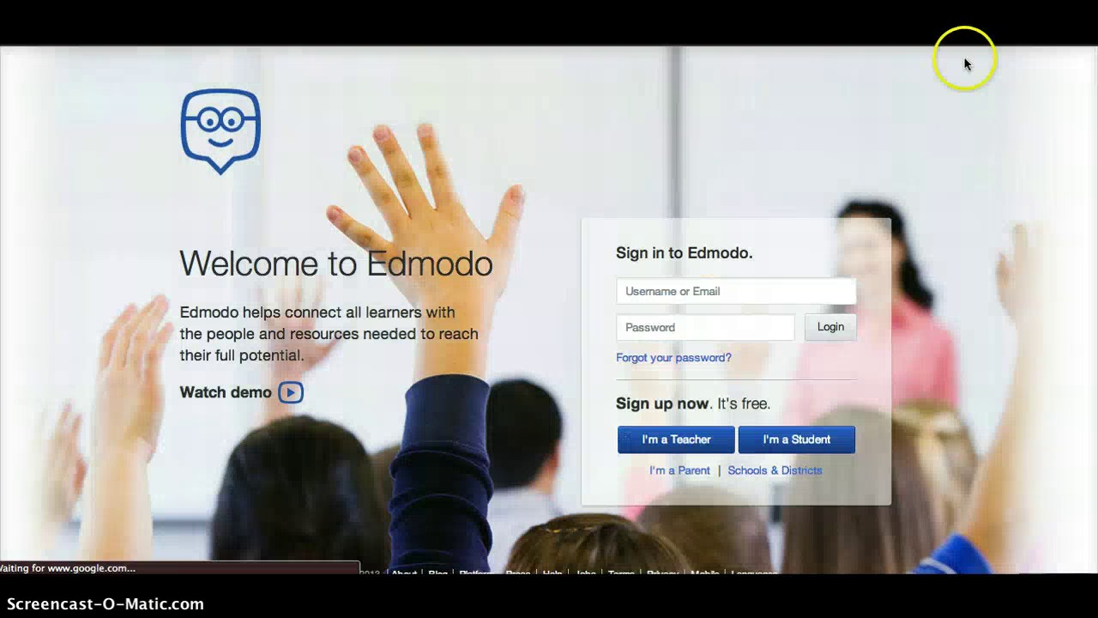
click(701, 291)
text(PacoPTaco)
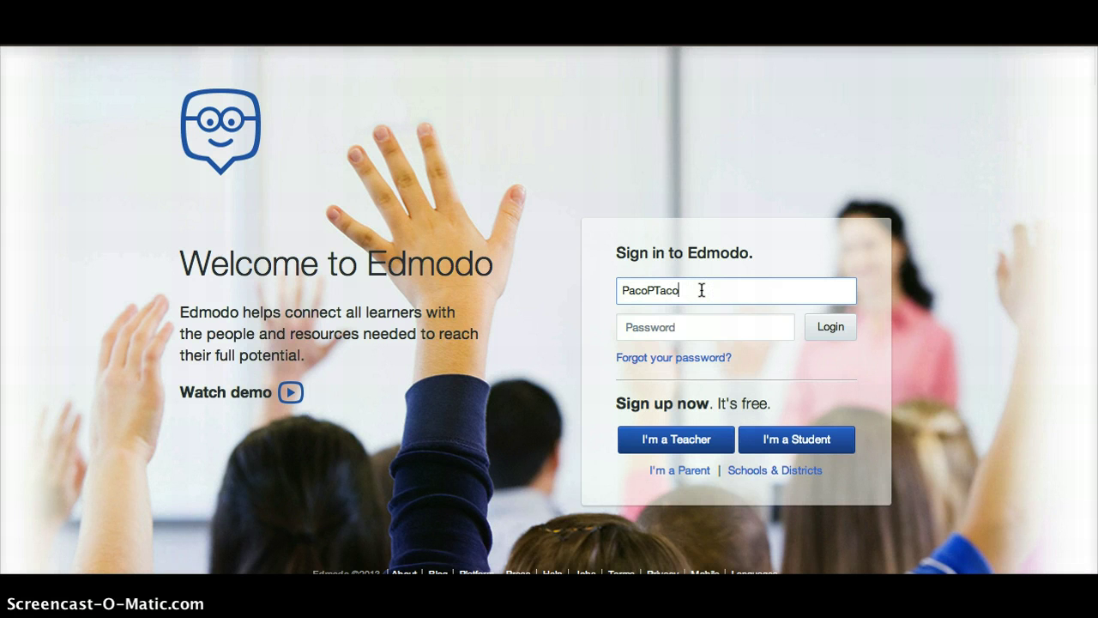
key(Tab)
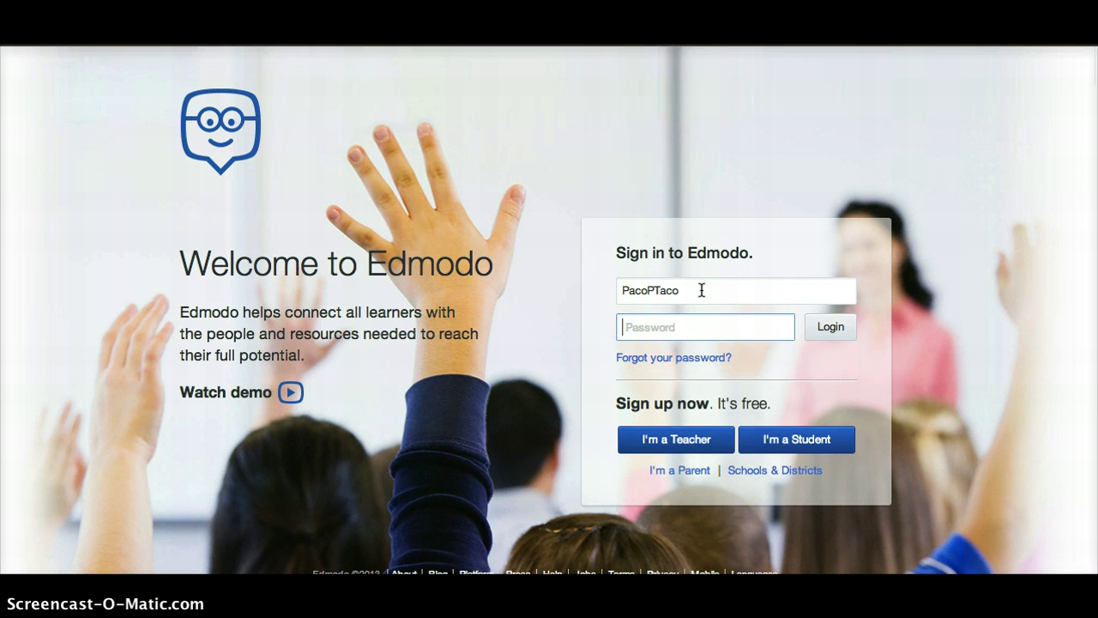
text(••••••)
key(Return)
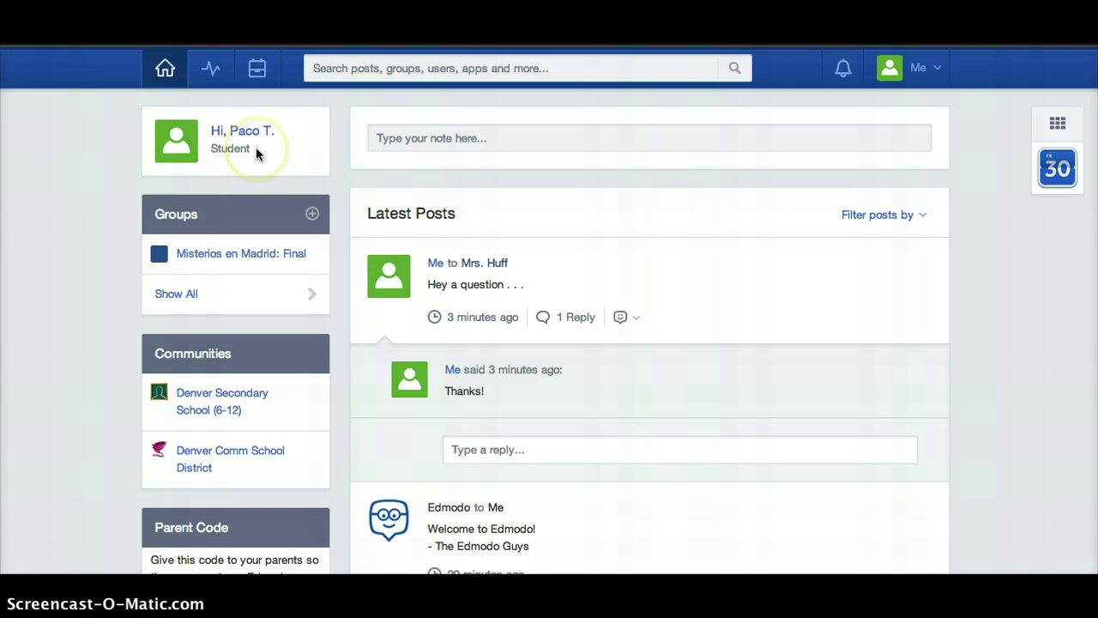
scroll(885, 369, down, 5)
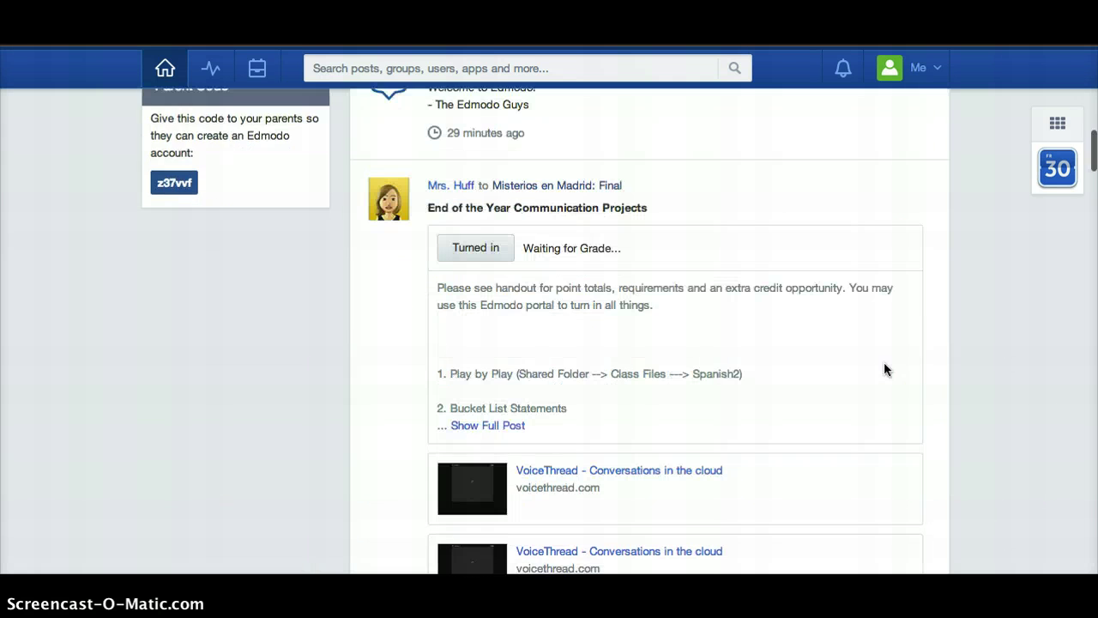
scroll(883, 369, down, 3)
scroll(884, 369, up, 15)
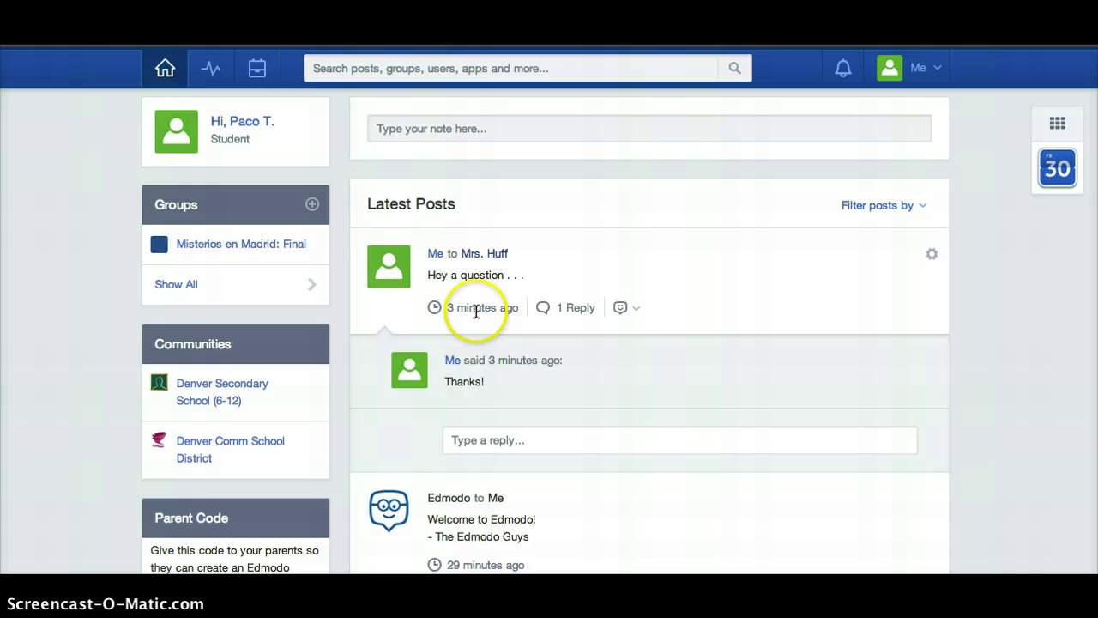
scroll(476, 312, down, 6)
scroll(473, 96, down, 3)
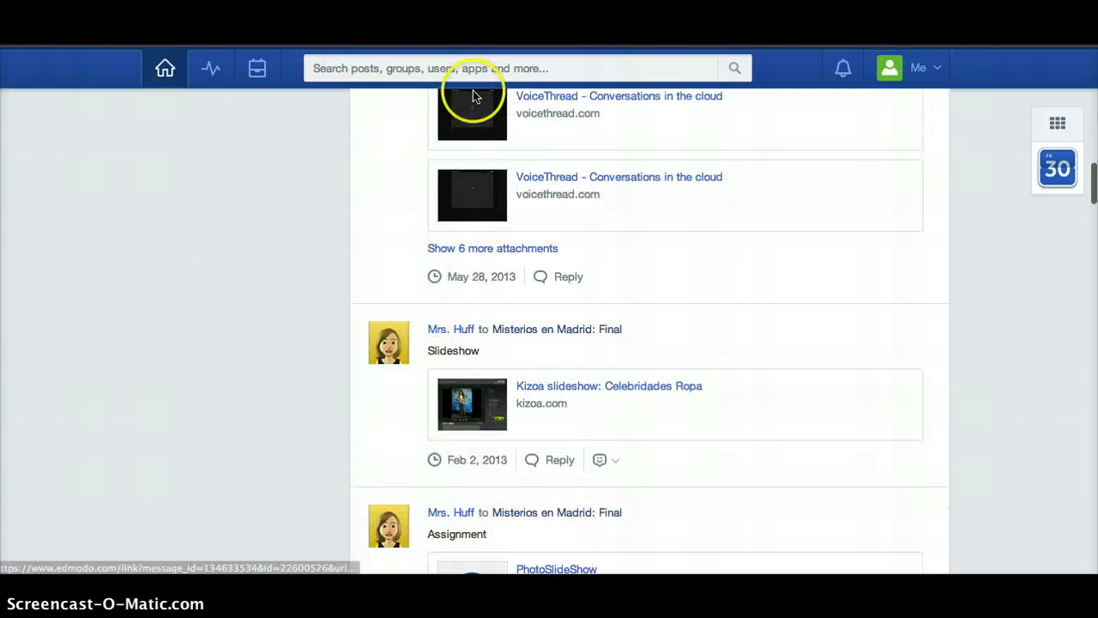
scroll(472, 299, up, 2)
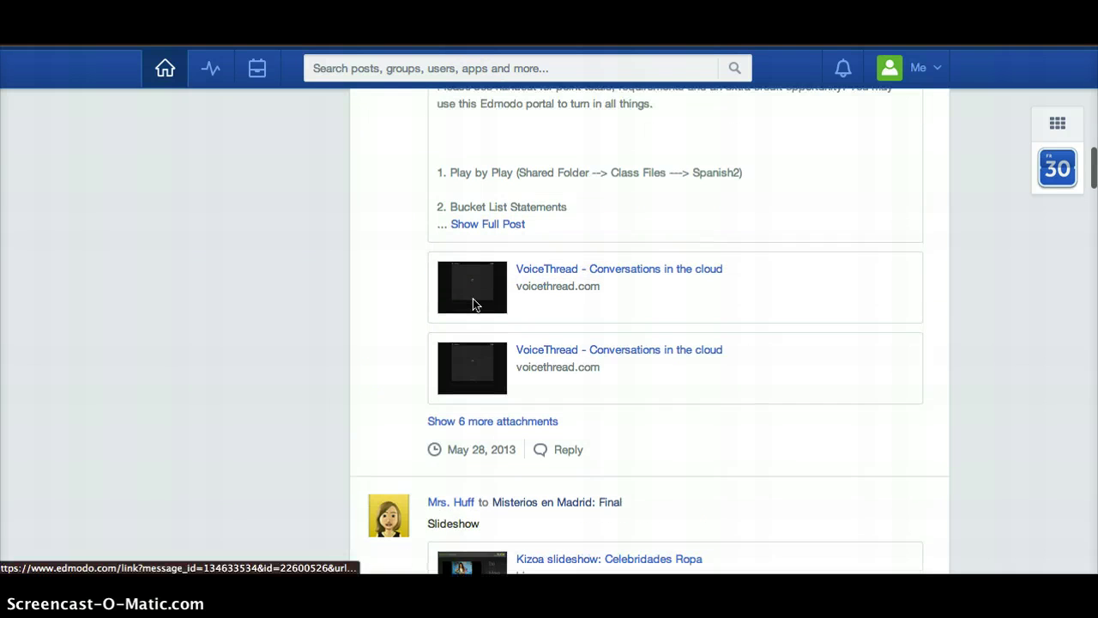
scroll(472, 306, up, 10)
click(469, 305)
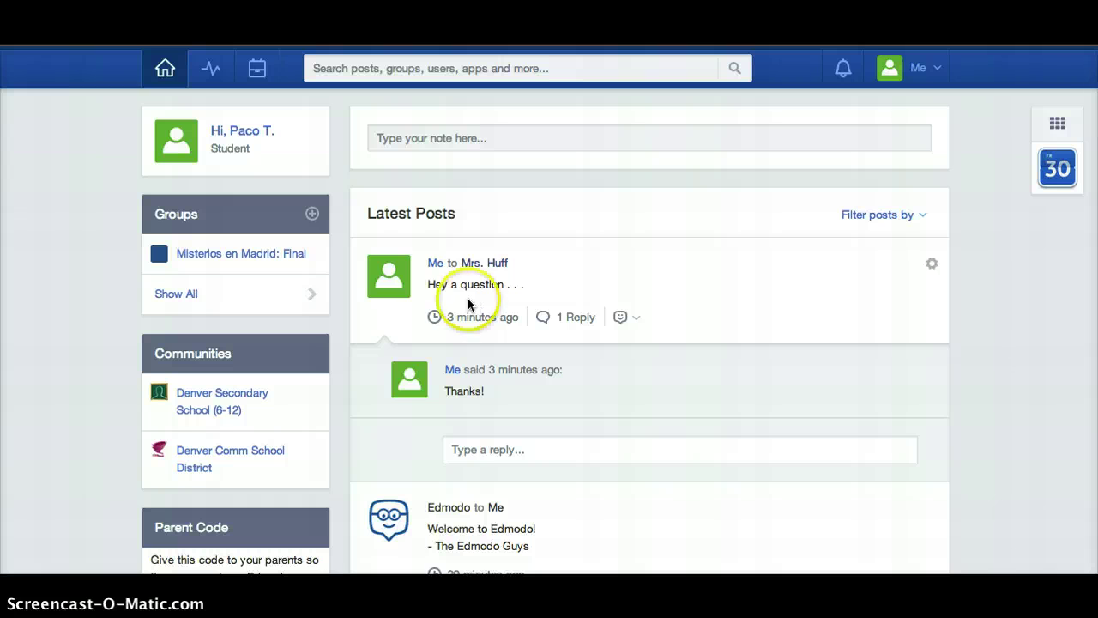
Join the Denver Edmodo Training group by entering its group code, then dismiss the confirmation
click(312, 215)
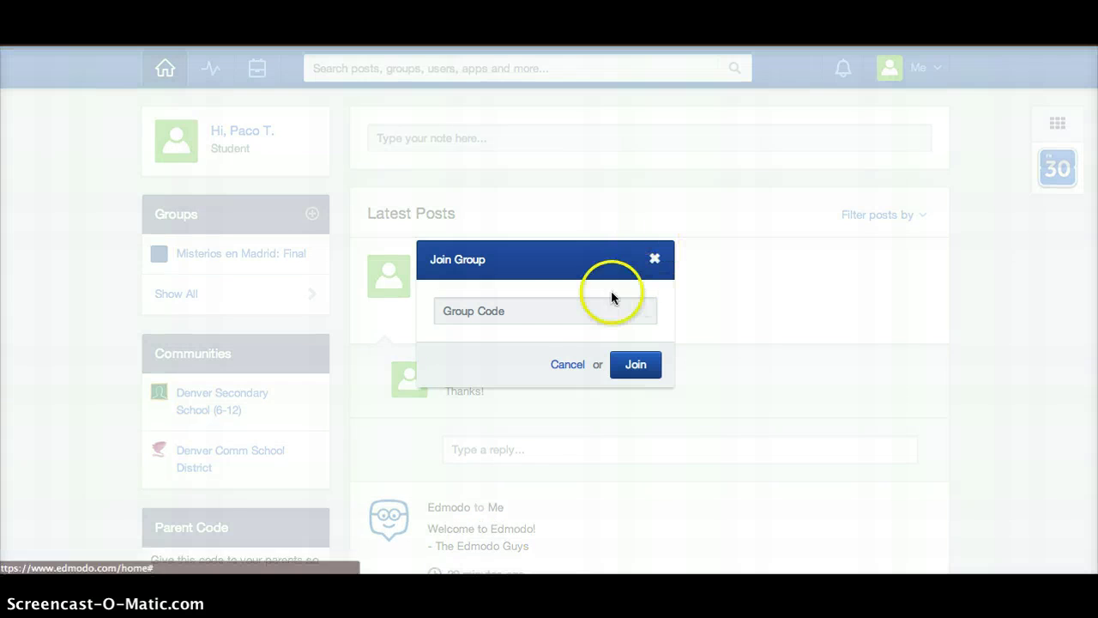
click(547, 308)
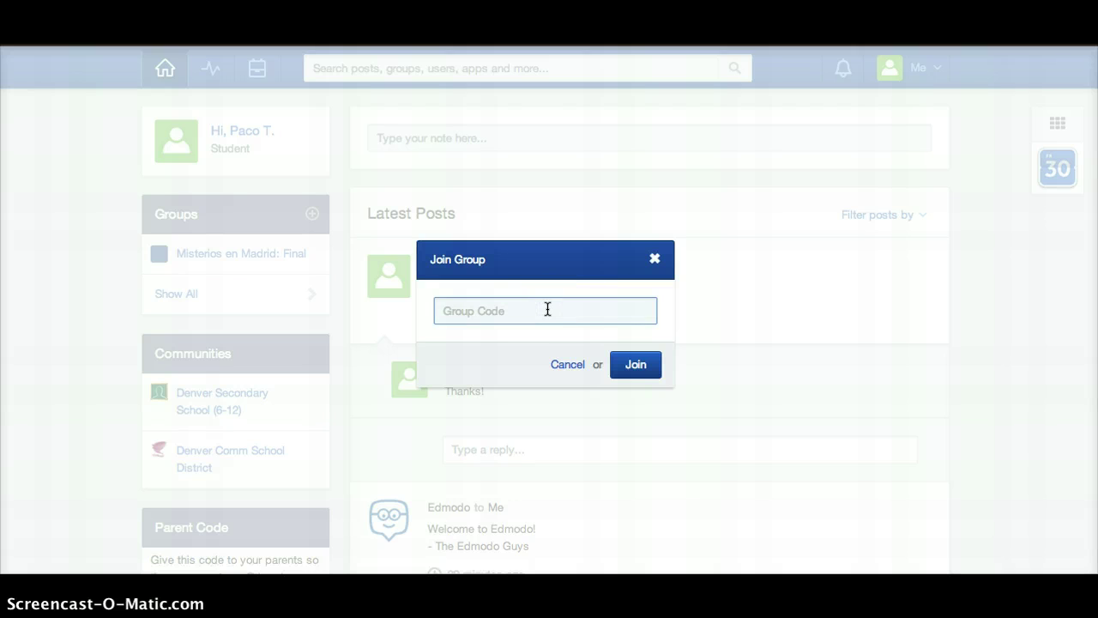
key(Return)
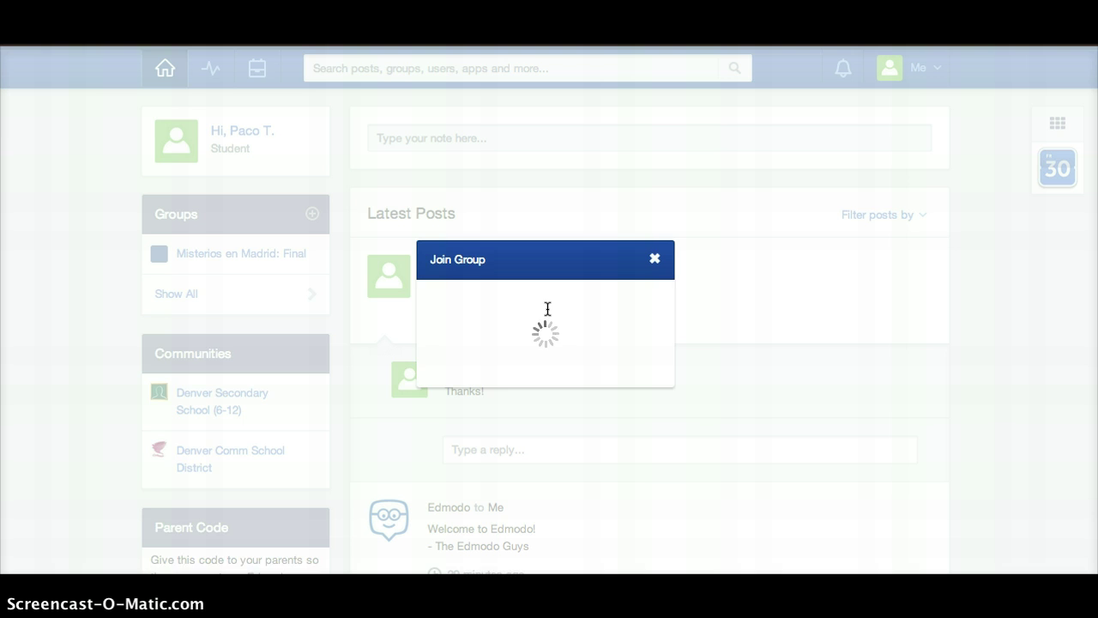
click(656, 259)
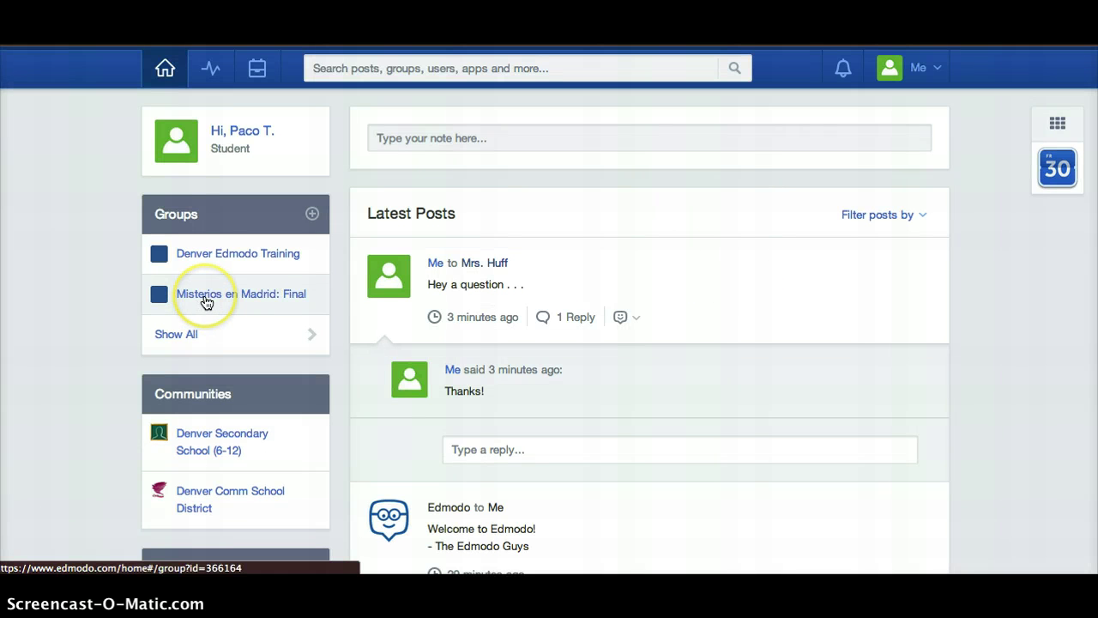
scroll(370, 457, down, 3)
scroll(372, 457, down, 5)
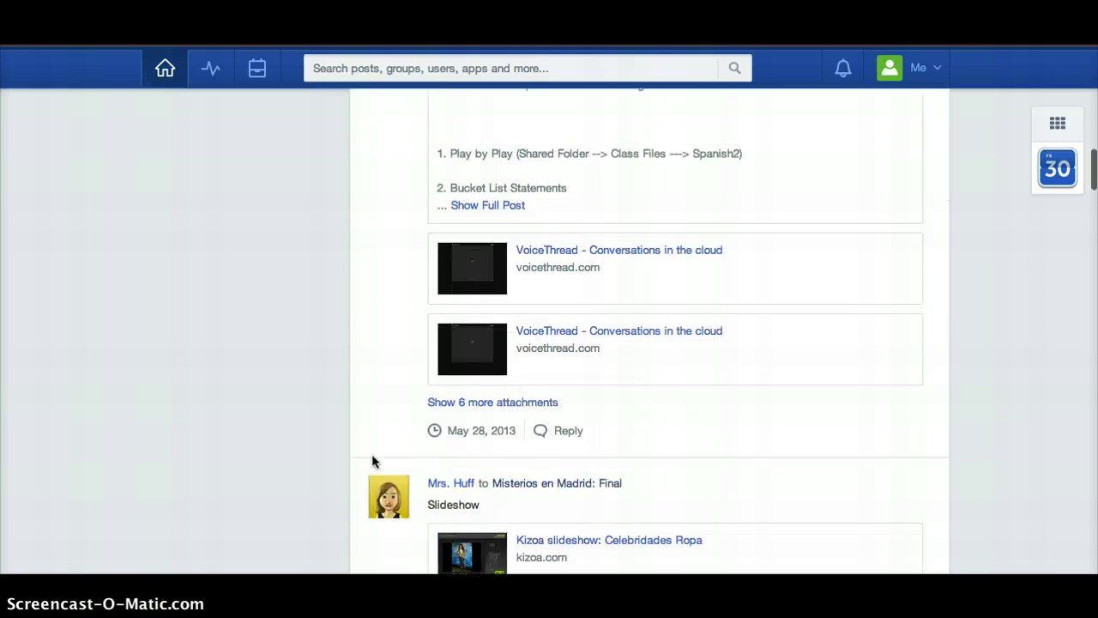
scroll(372, 456, up, 8)
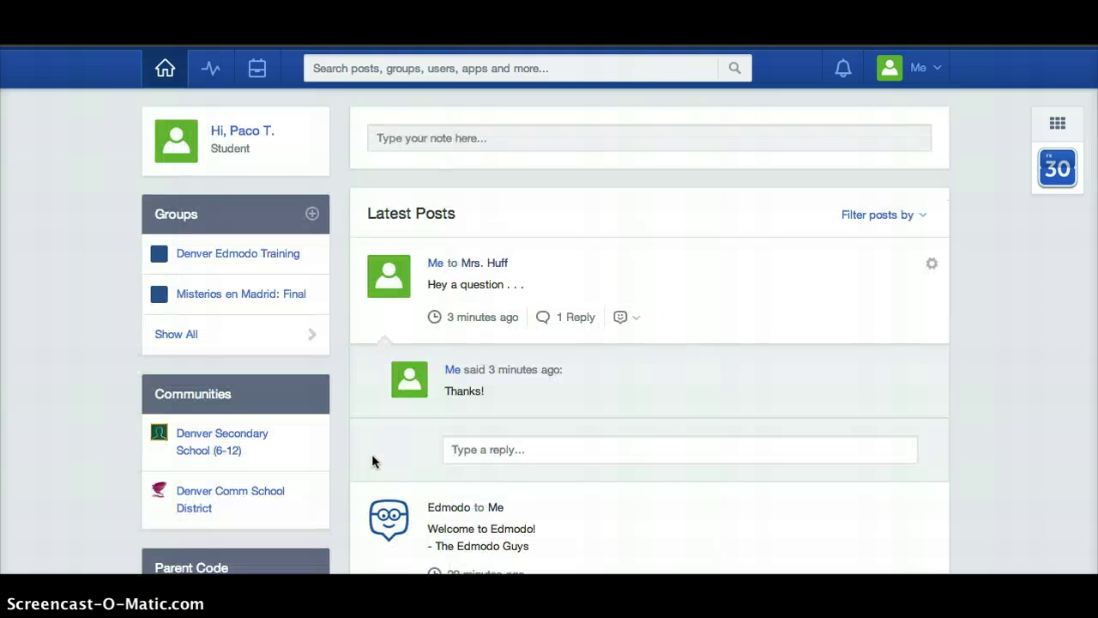
click(246, 254)
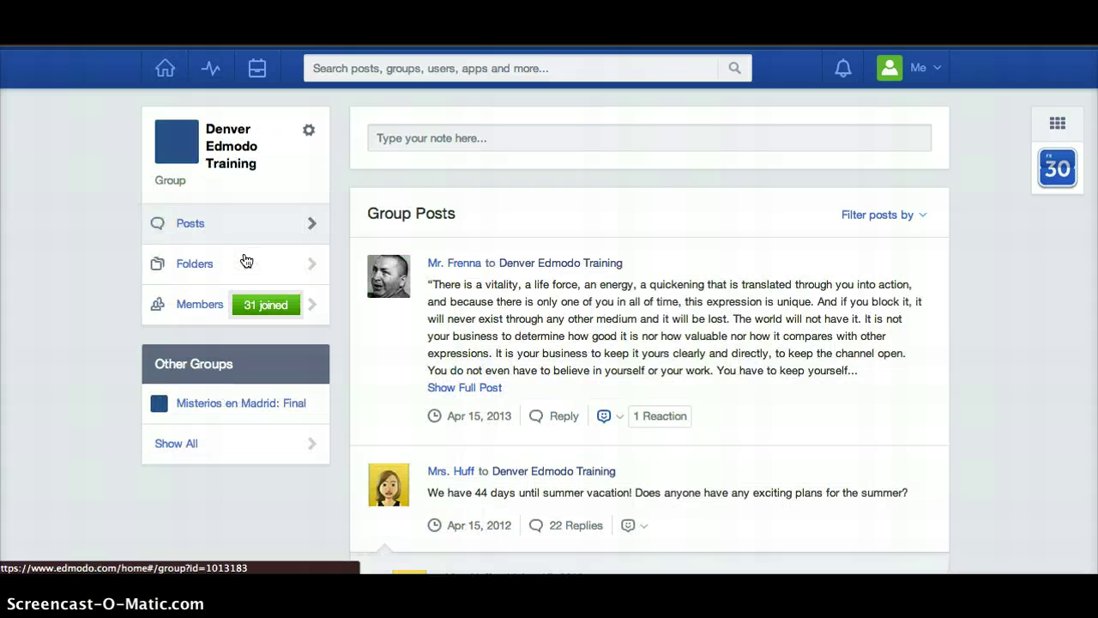
click(157, 68)
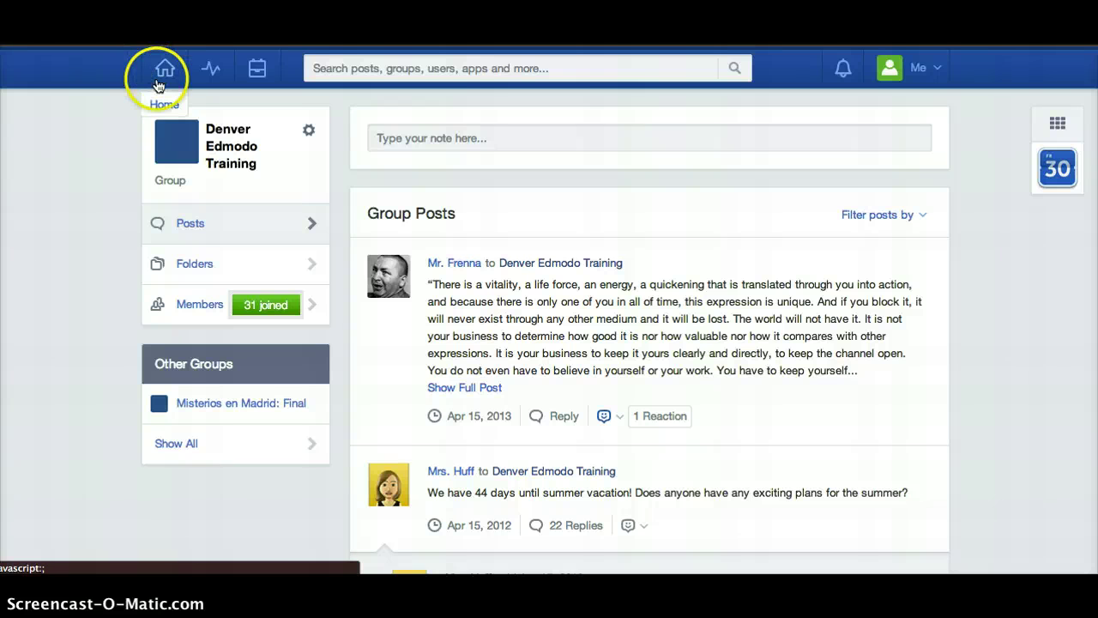
click(207, 293)
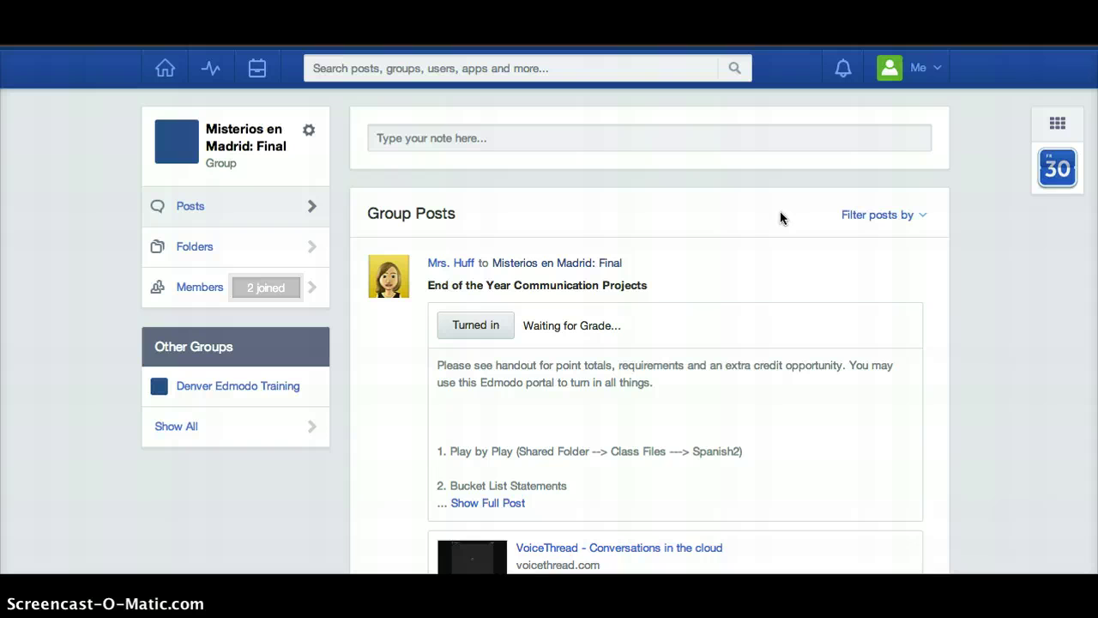
click(161, 68)
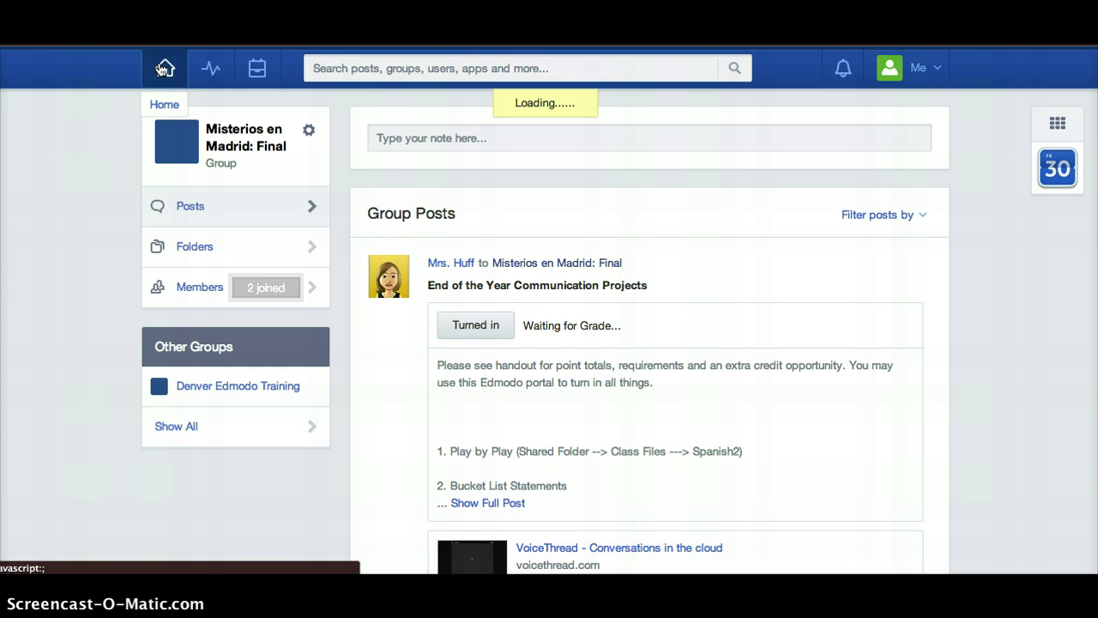
Recolour the Denver Edmodo Training group marker from blue to crimson
click(159, 253)
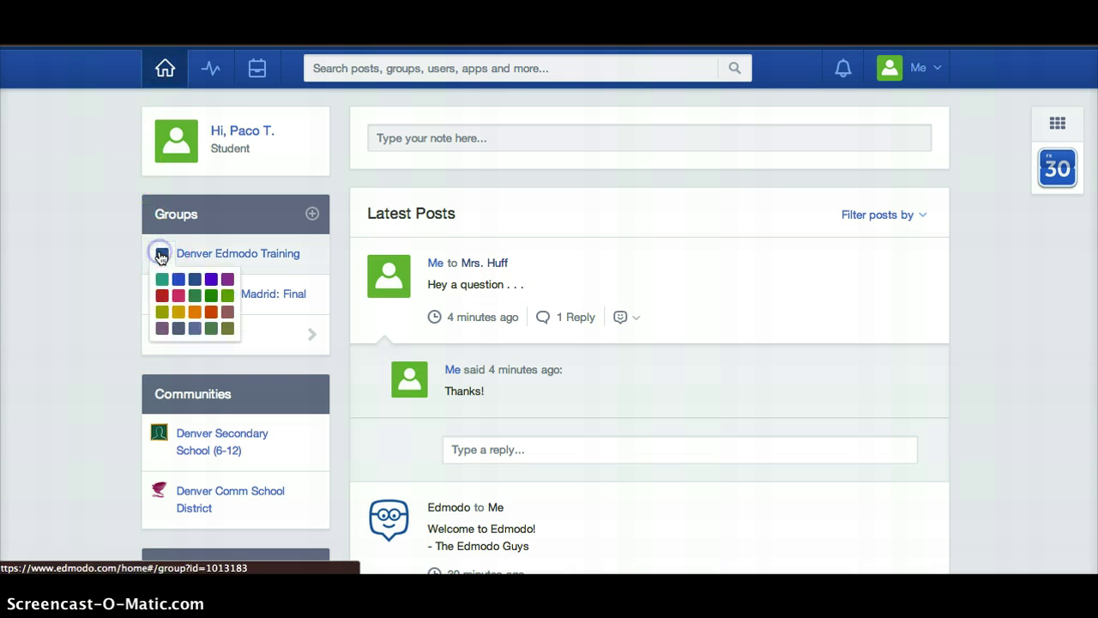
click(179, 296)
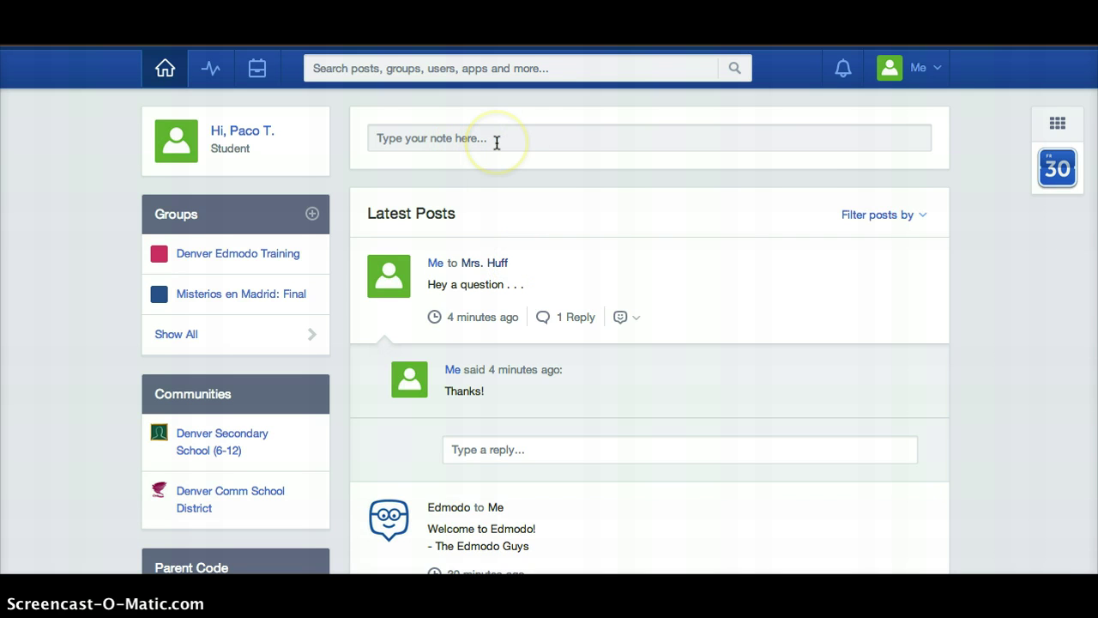
Start a new note in the post box reading 'I'm going to do extra credit'
click(496, 142)
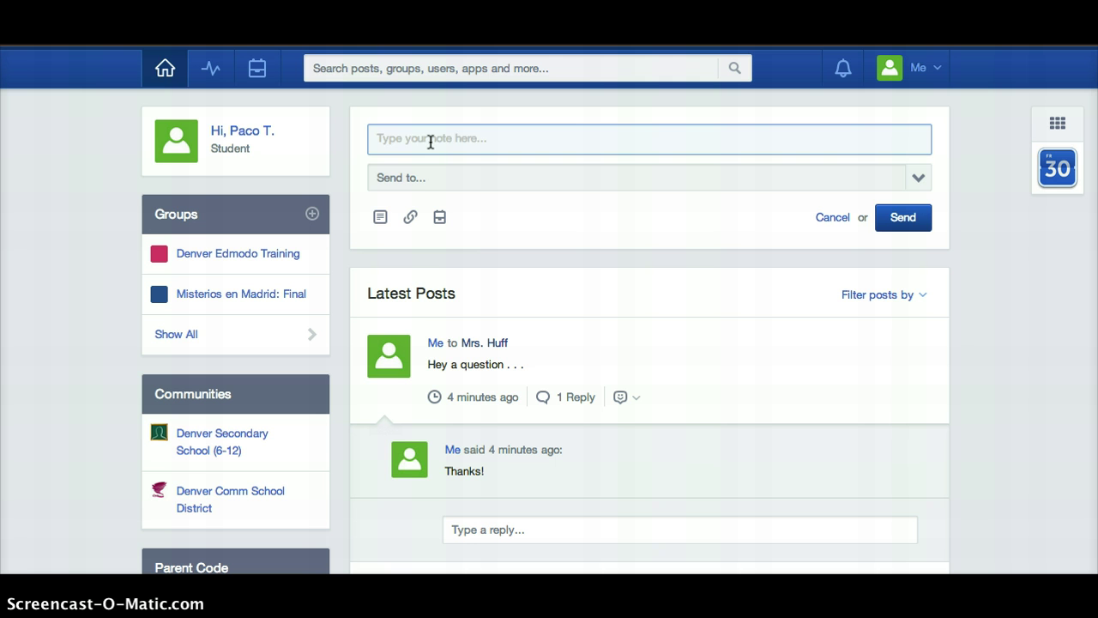
text(I'm going to)
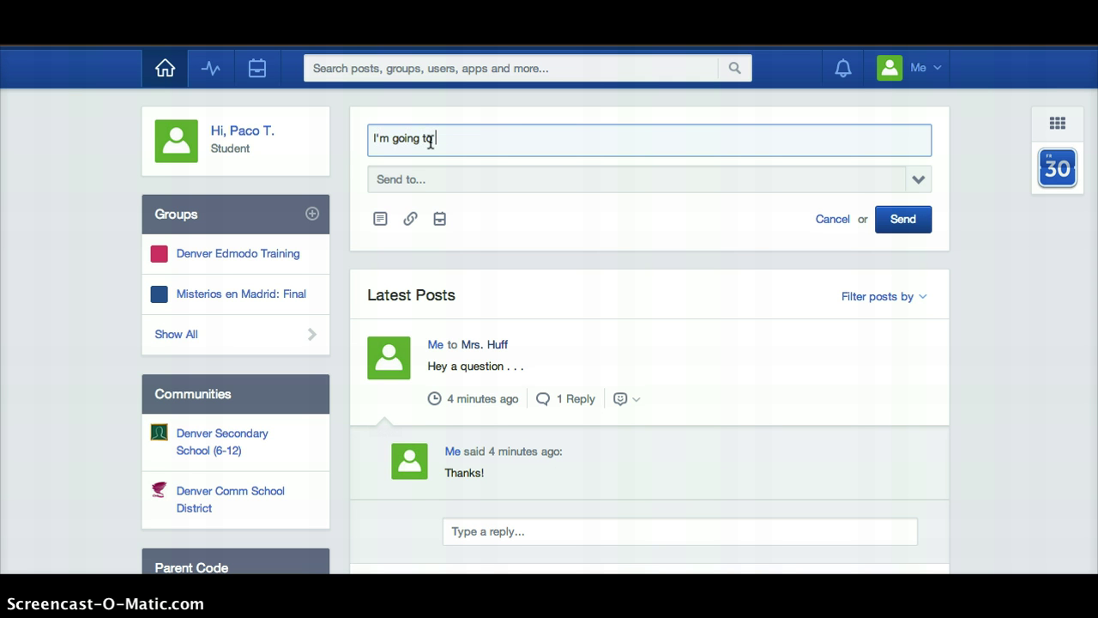
text( do extra credit.)
Address the extra-credit note to the teacher and send it
click(437, 180)
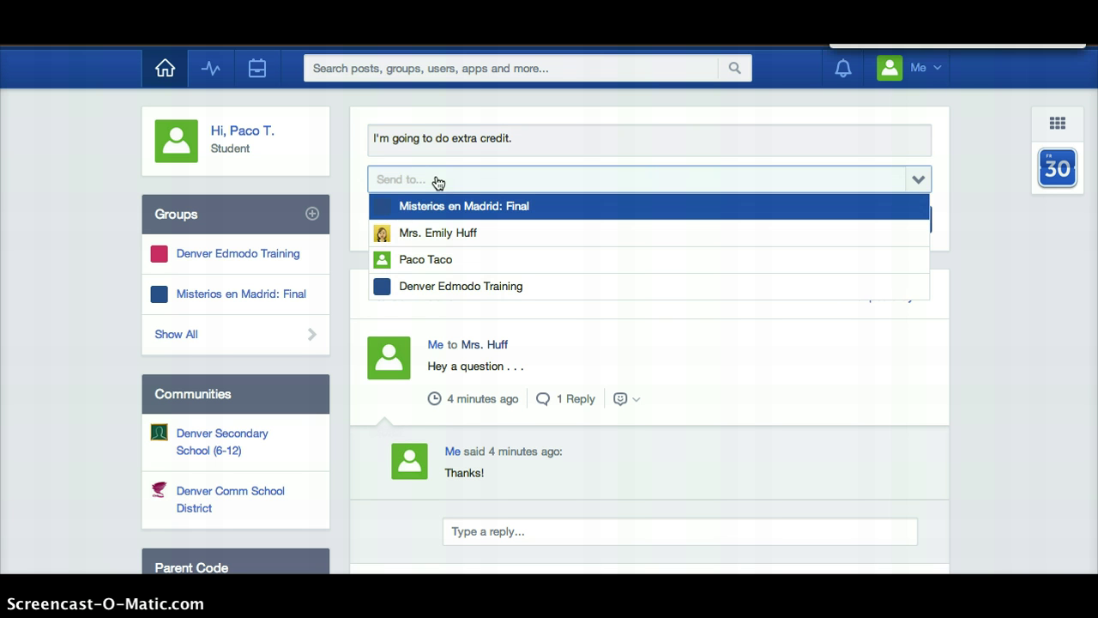
click(449, 182)
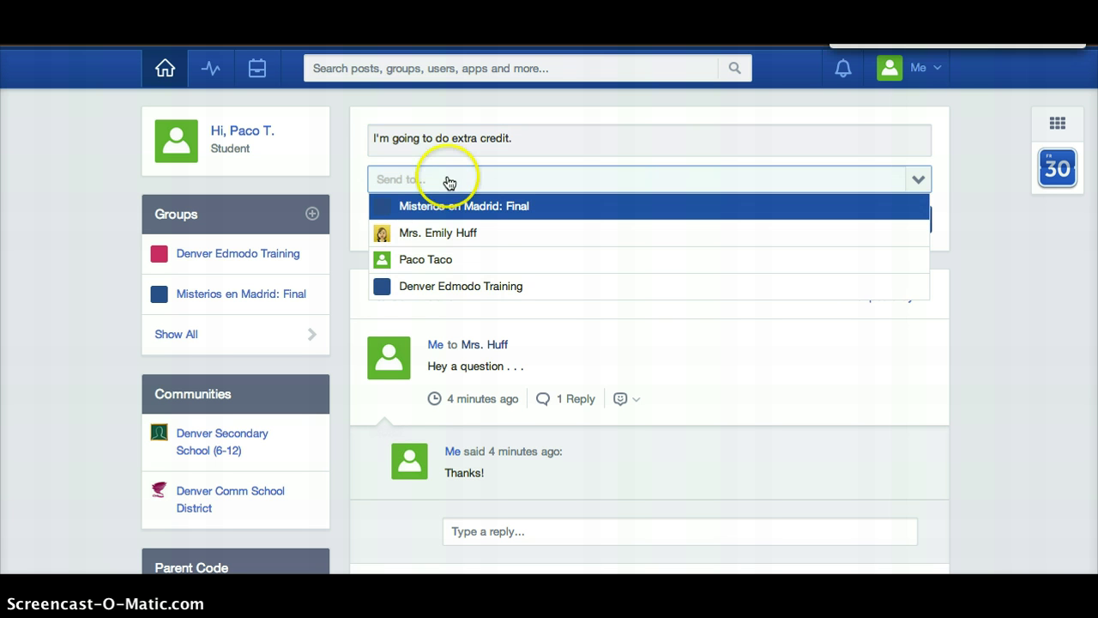
click(442, 235)
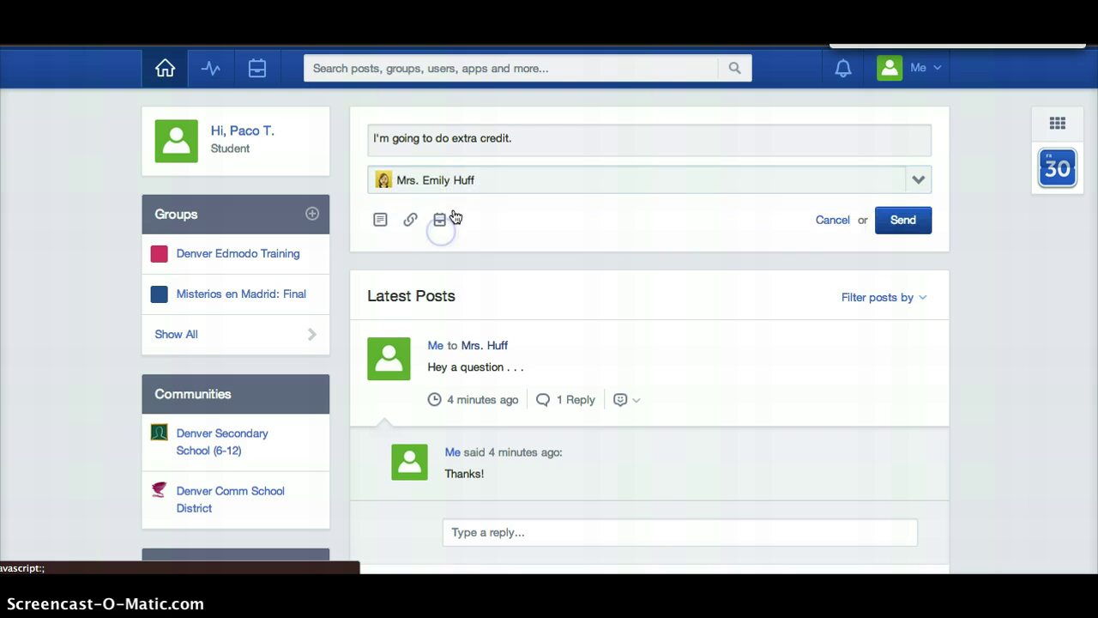
click(473, 179)
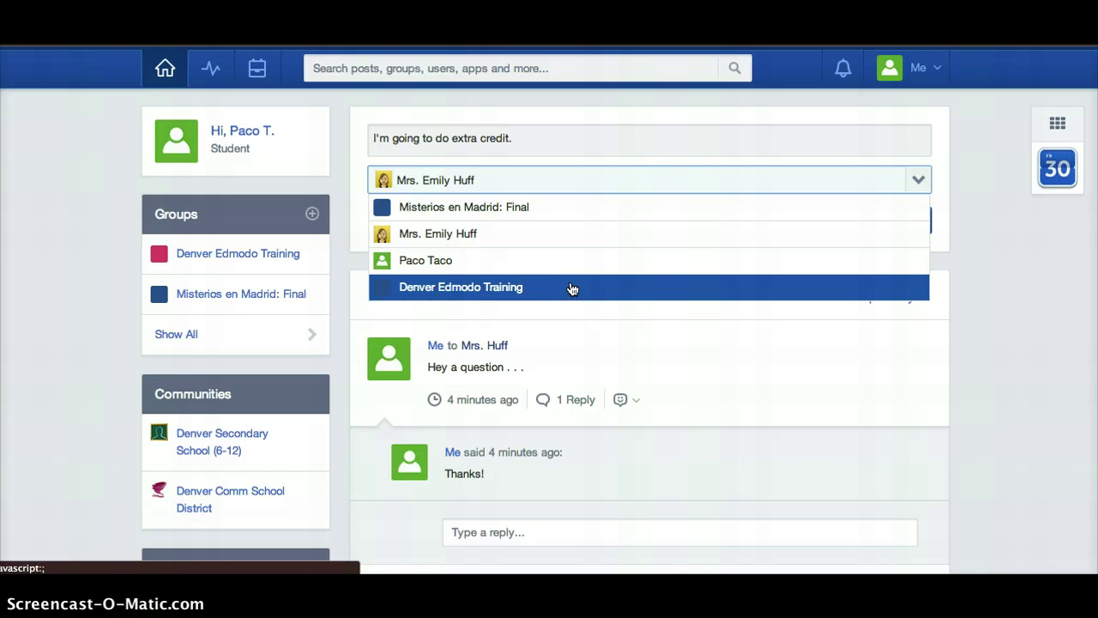
click(753, 180)
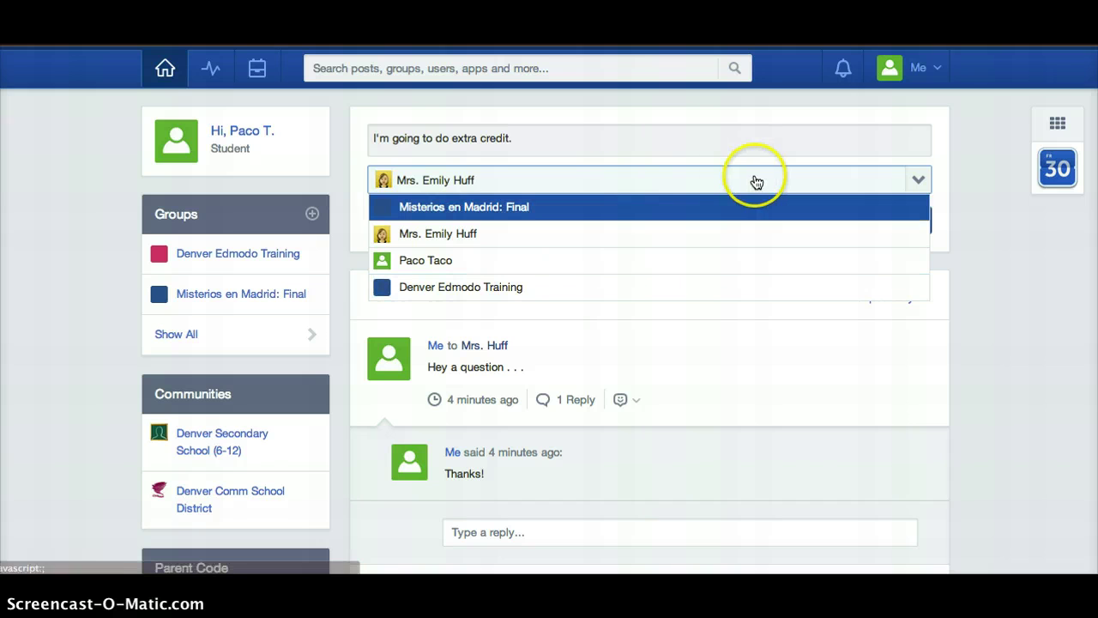
click(659, 120)
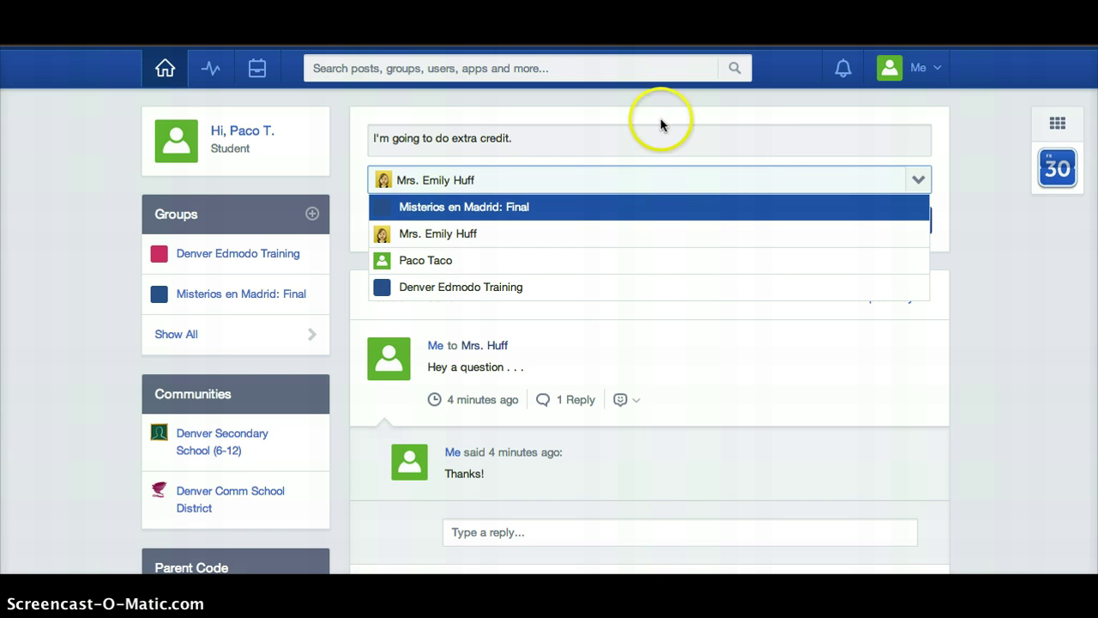
click(495, 206)
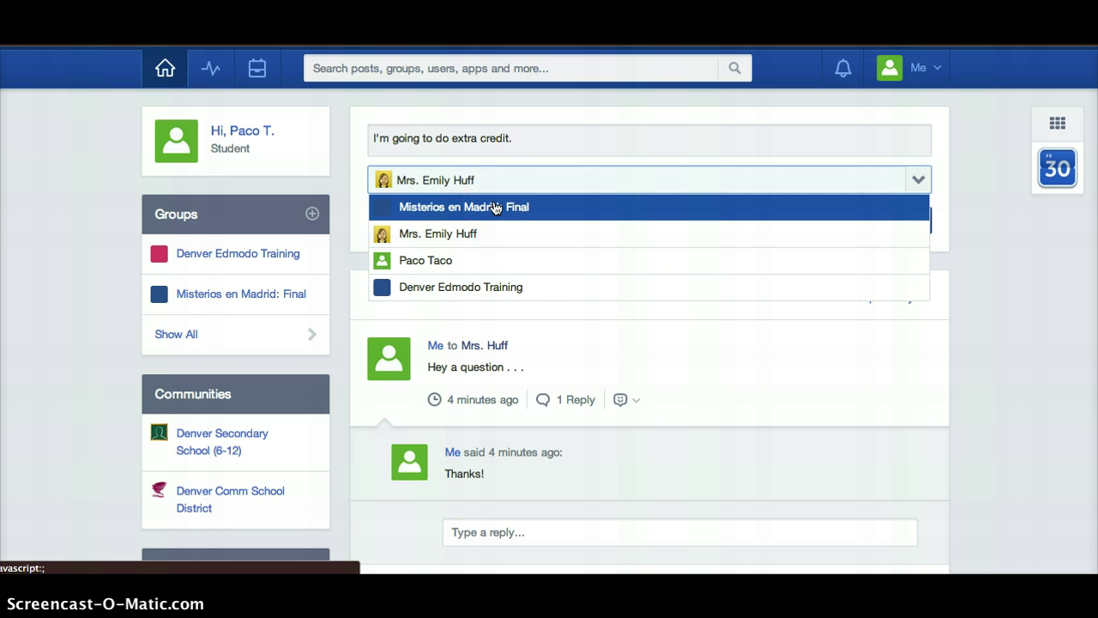
click(495, 172)
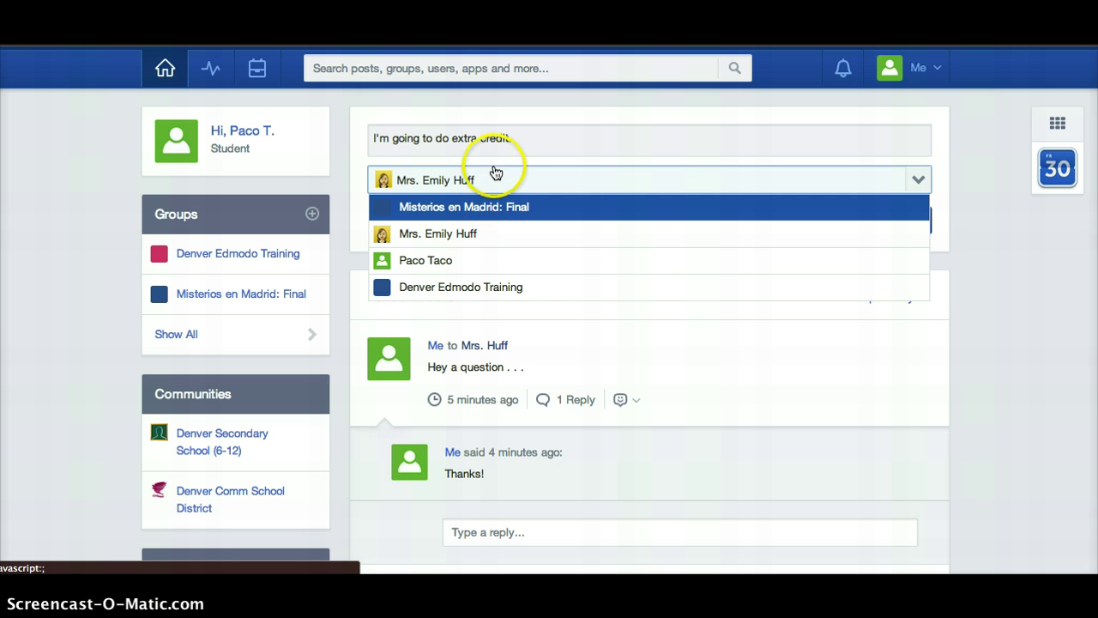
click(653, 132)
key(Return)
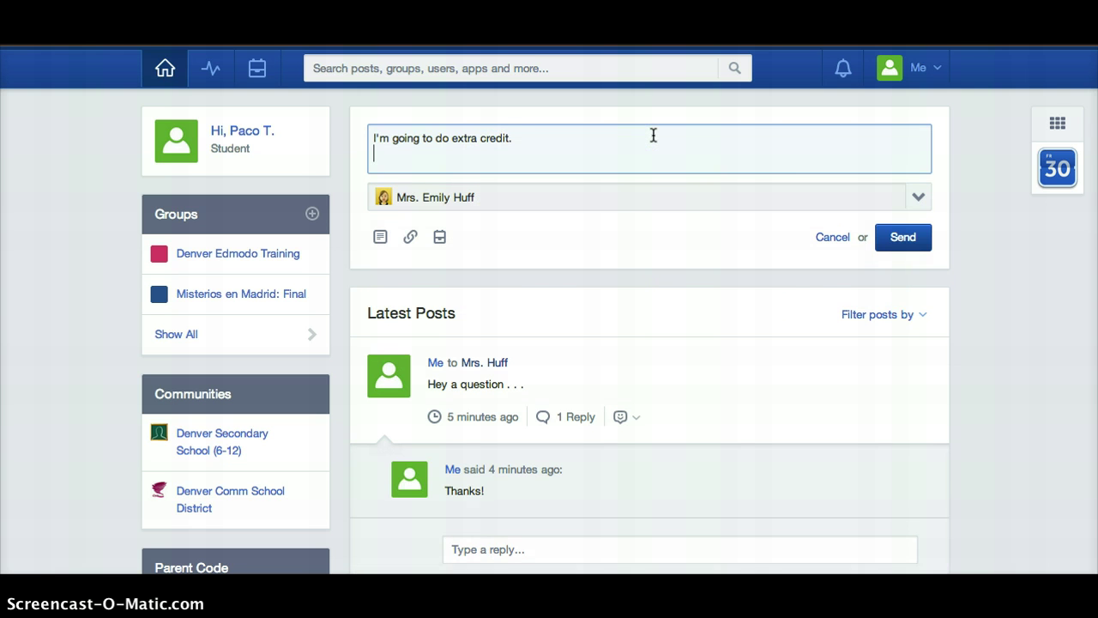
click(903, 238)
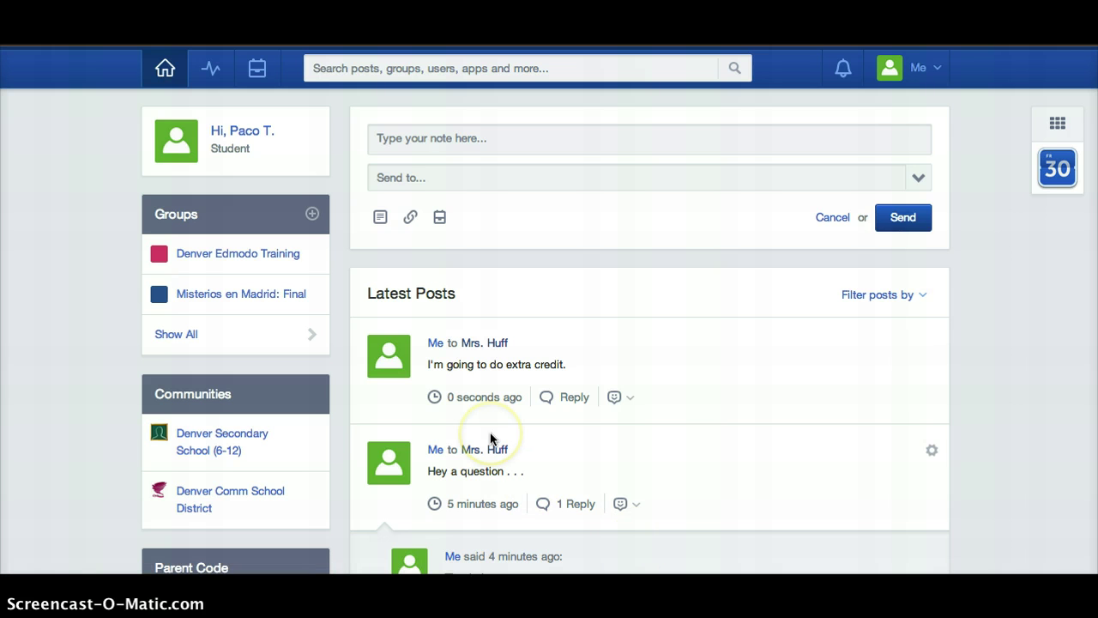
Scroll the feed past the turned-in project to Fluency Practice: Directions, due Jan 18, 2013
scroll(490, 433, down, 5)
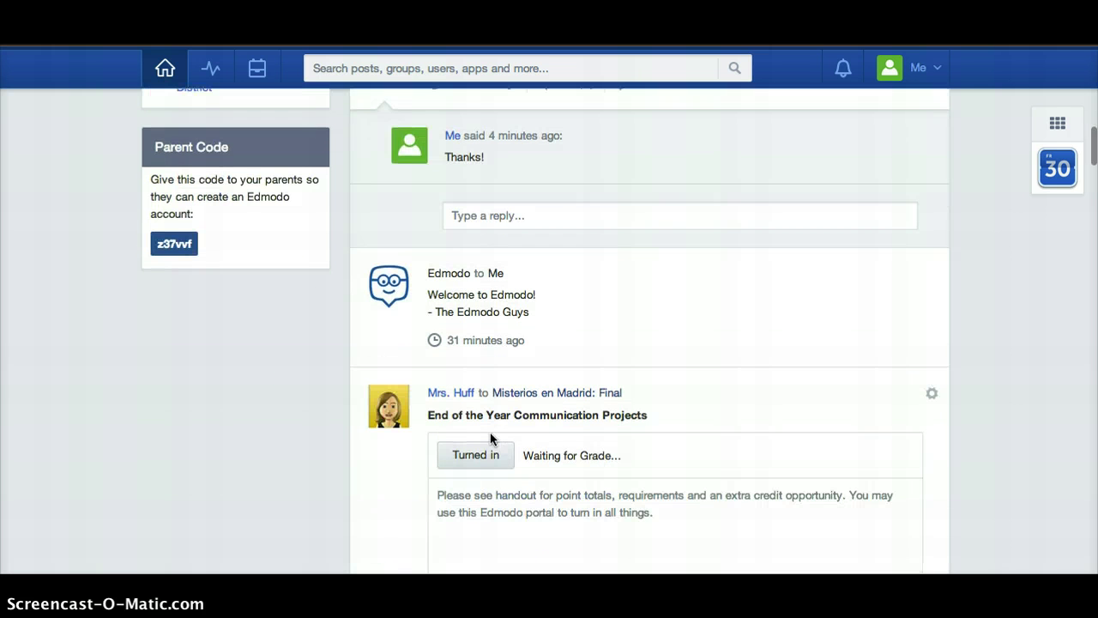
scroll(490, 434, down, 1)
scroll(490, 433, down, 4)
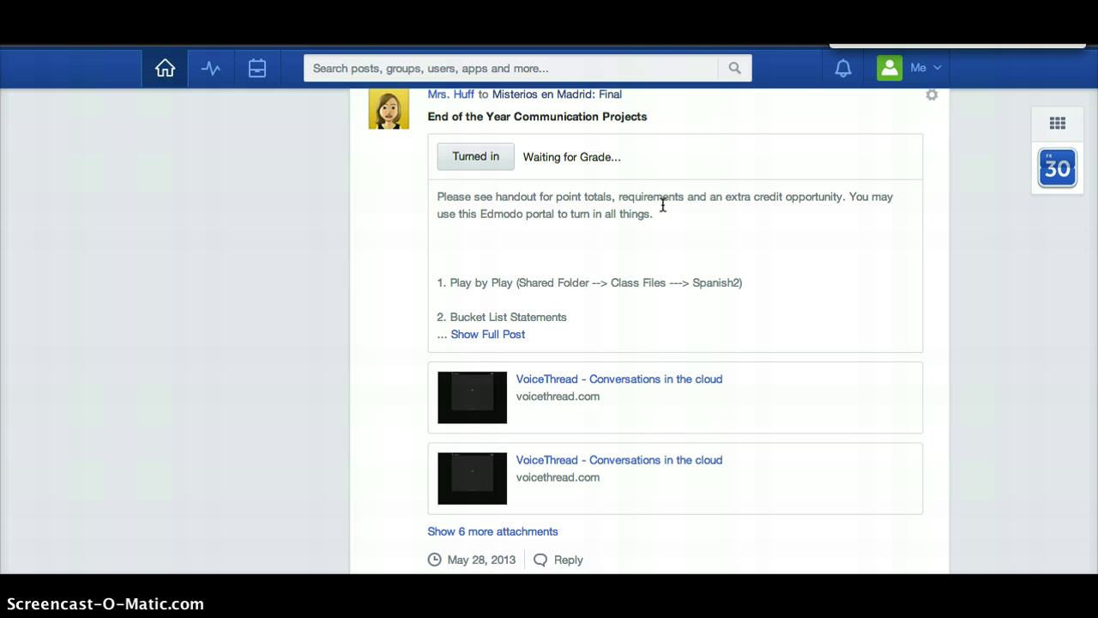
click(483, 165)
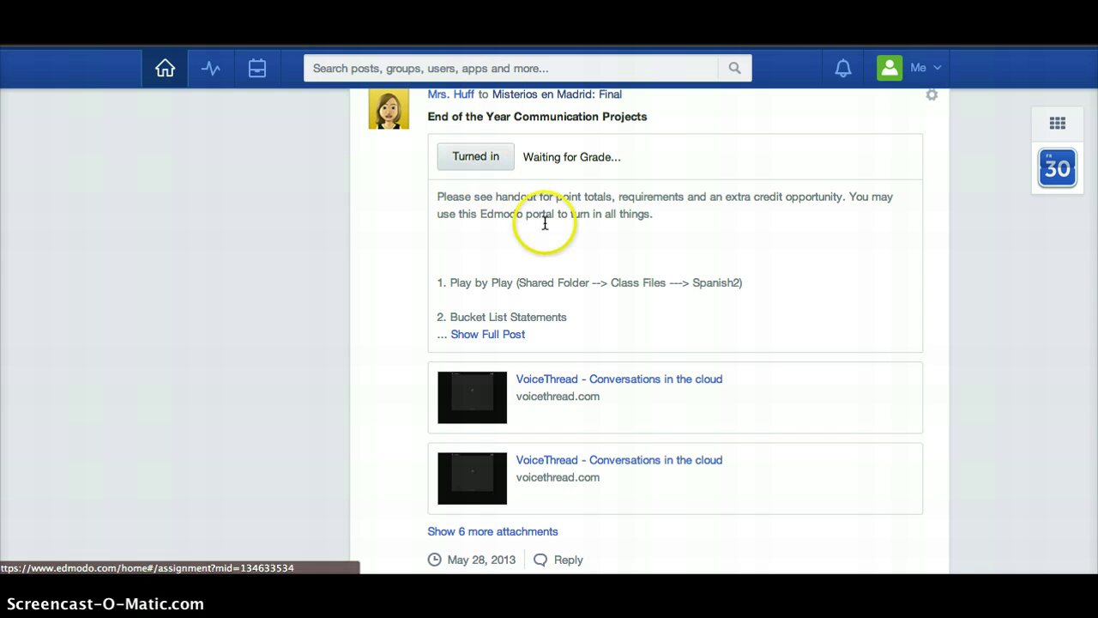
scroll(544, 225, down, 1)
scroll(533, 248, up, 3)
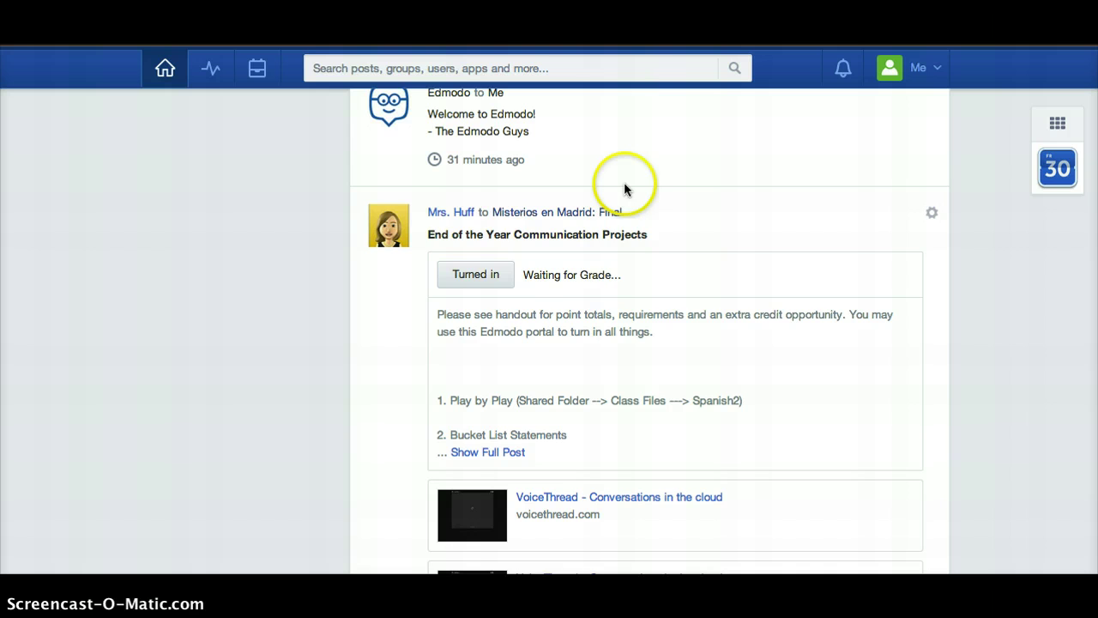
scroll(660, 334, down, 6)
scroll(660, 334, down, 15)
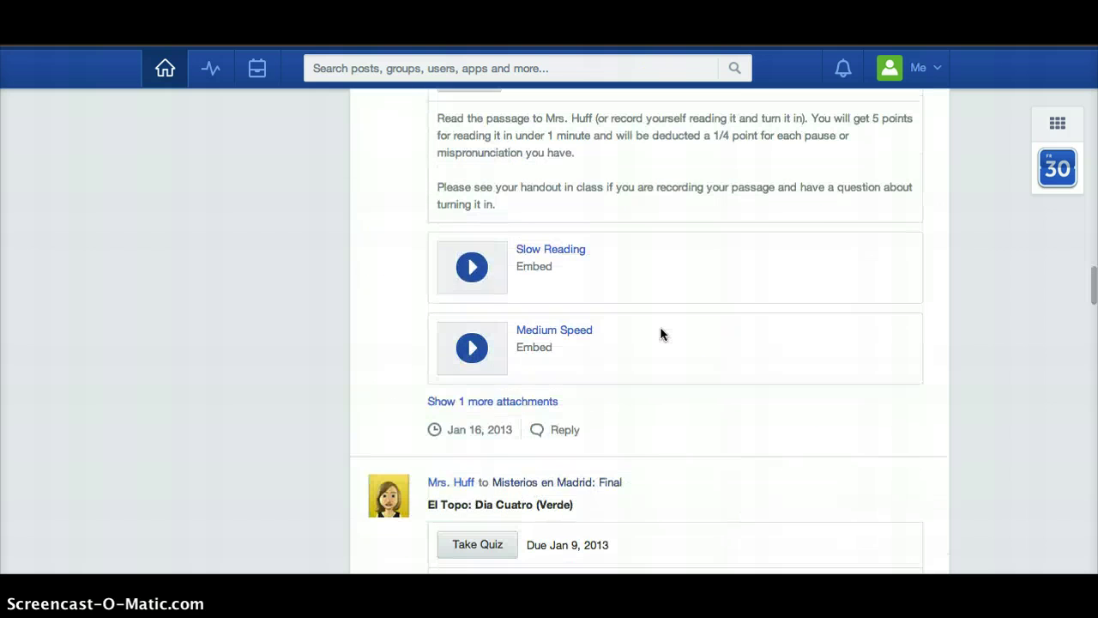
scroll(660, 334, up, 1)
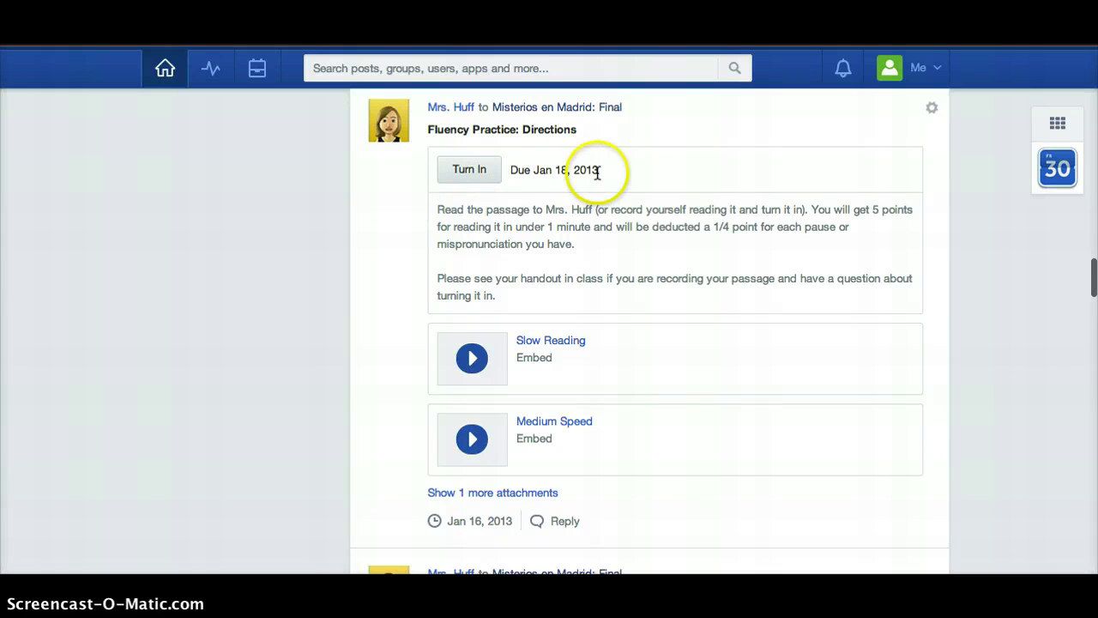
Open the Fluency Practice: Directions turn-in form and begin typing a response
click(471, 177)
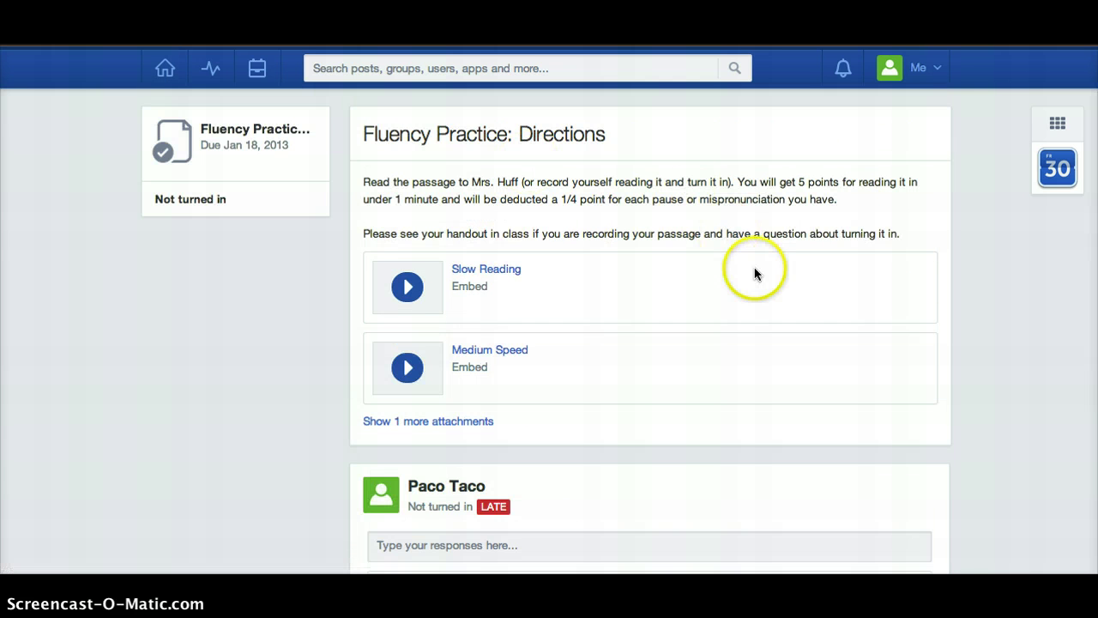
scroll(528, 455, down, 5)
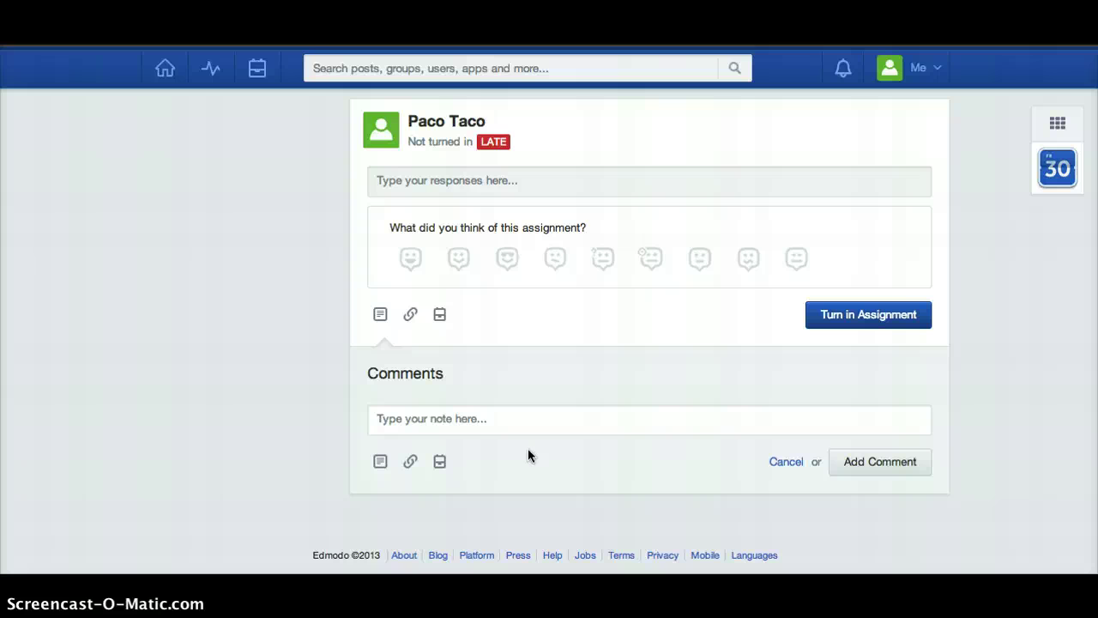
click(429, 180)
text(Type)
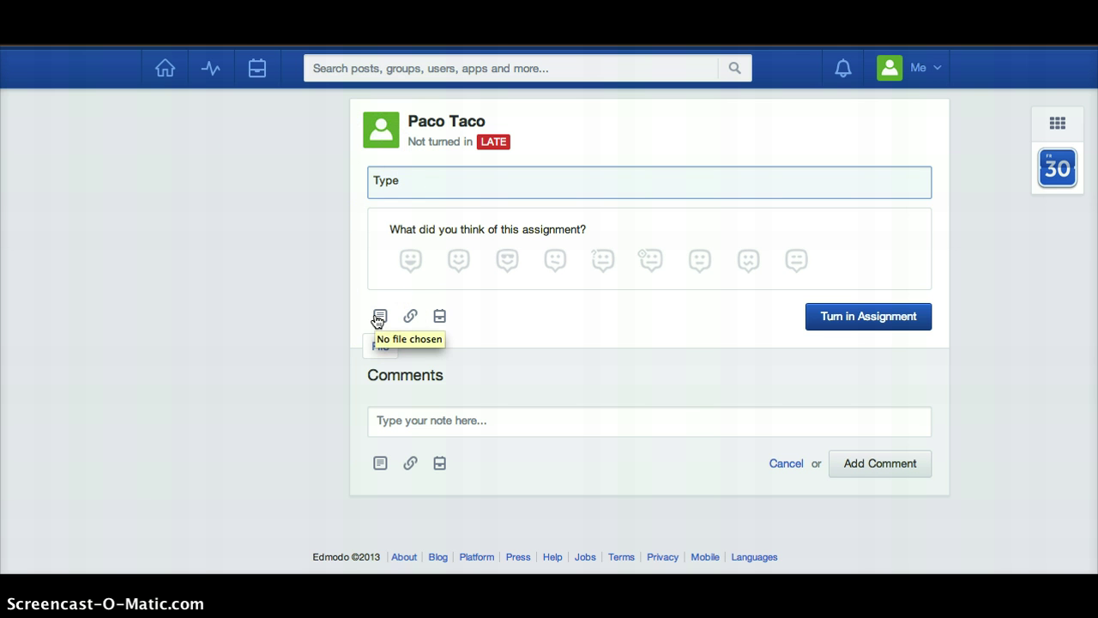
click(406, 322)
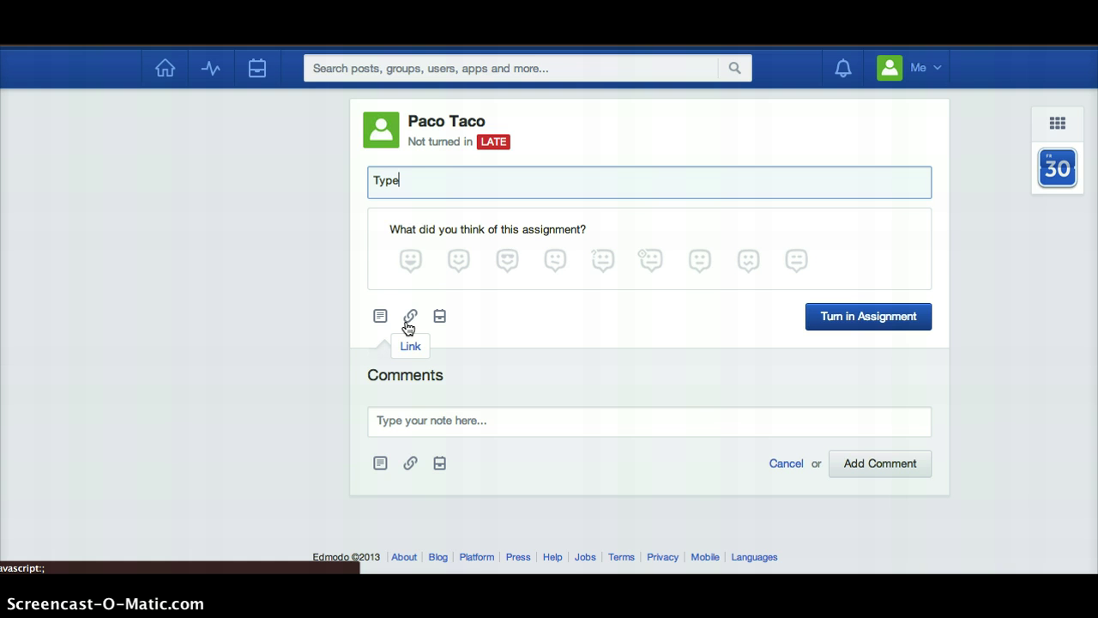
Attach past_tense_sentences2.docx from the Desktop to the assignment submission
click(380, 316)
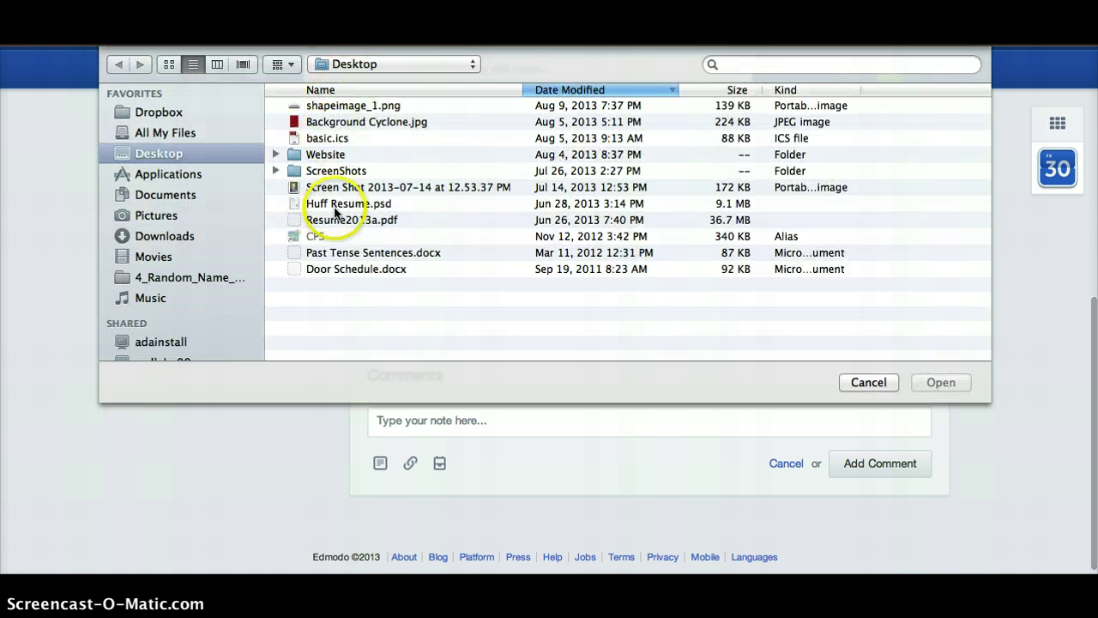
click(343, 253)
click(343, 253)
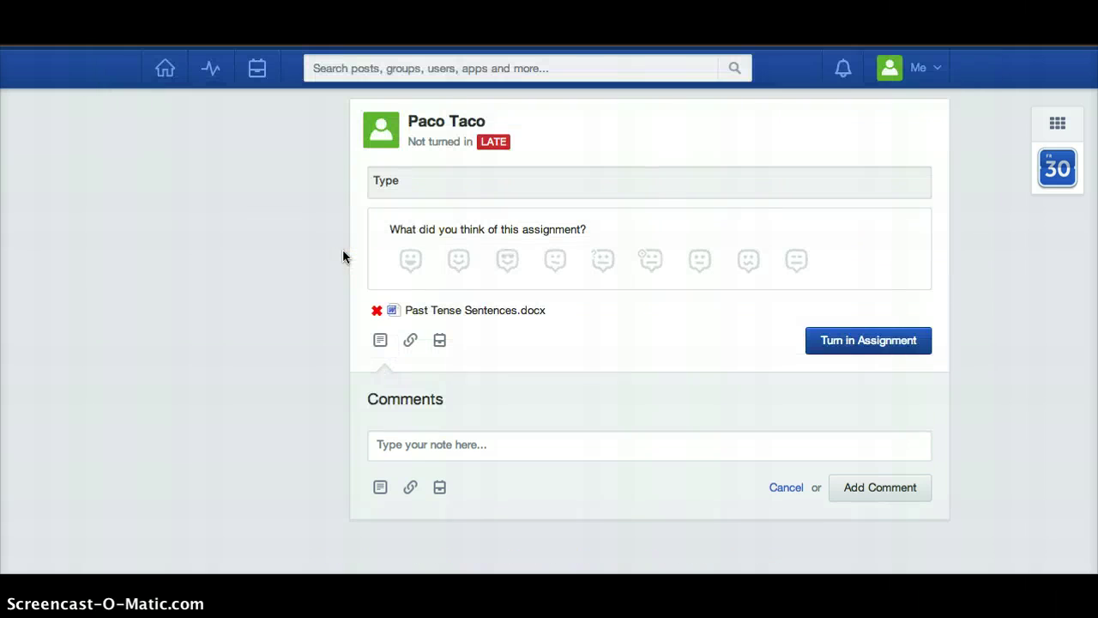
Turn in the Fluency Practice assignment with a reaction, then return to the home feed
click(880, 350)
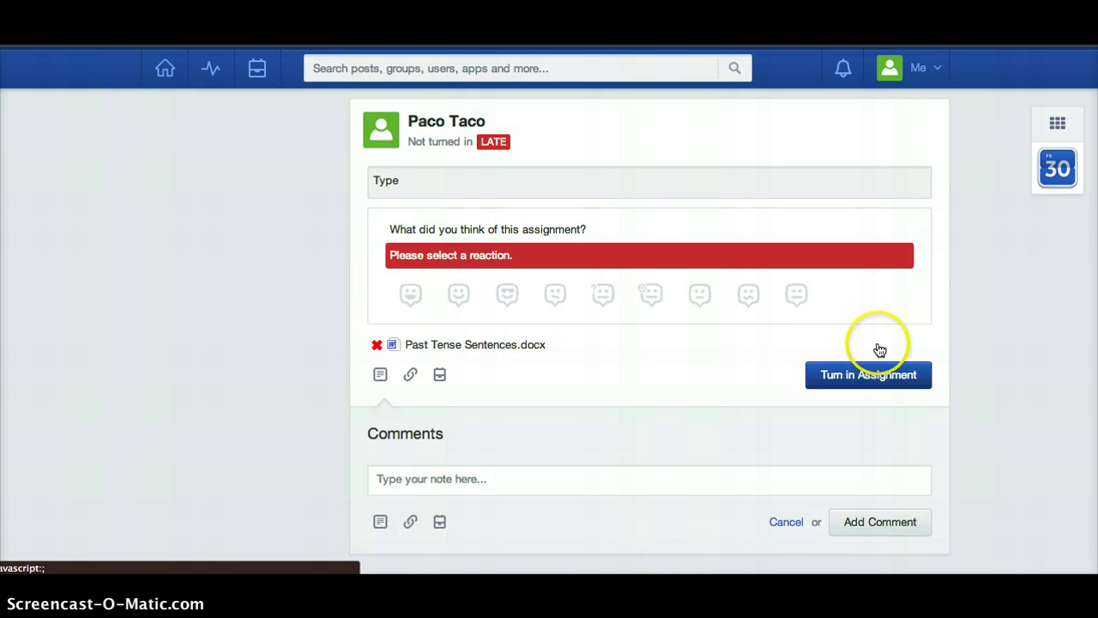
click(603, 295)
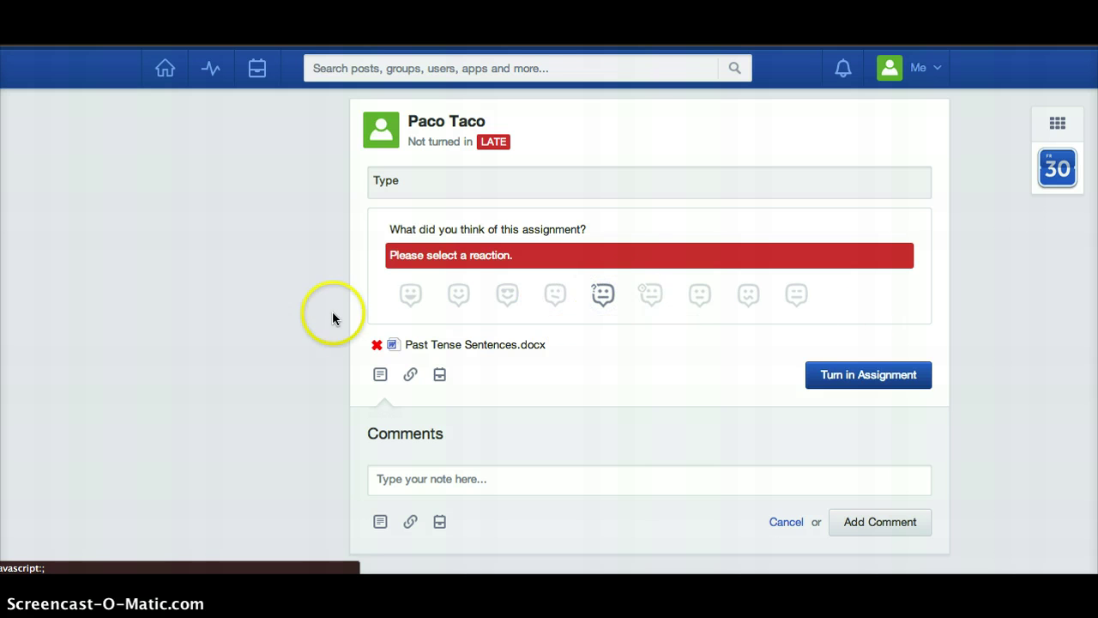
click(876, 374)
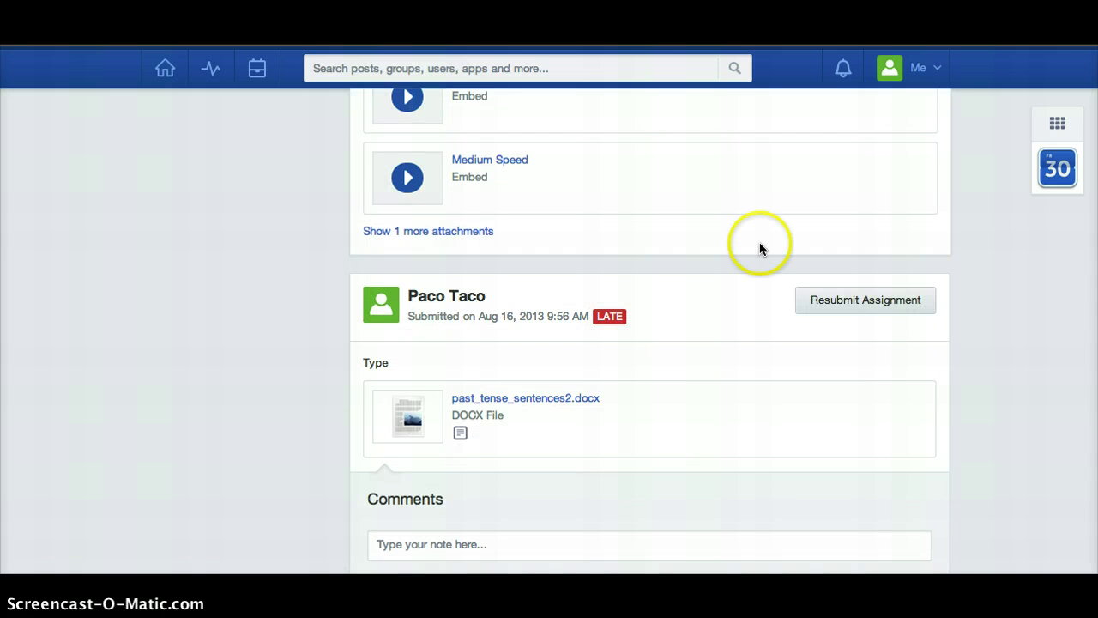
scroll(797, 340, down, 3)
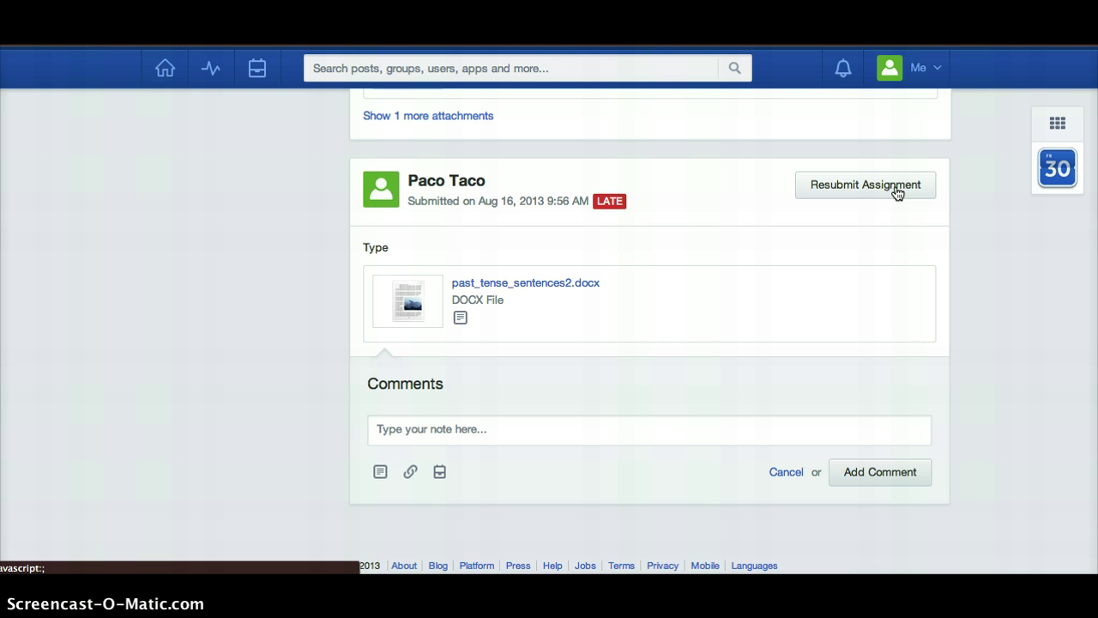
click(858, 184)
click(164, 71)
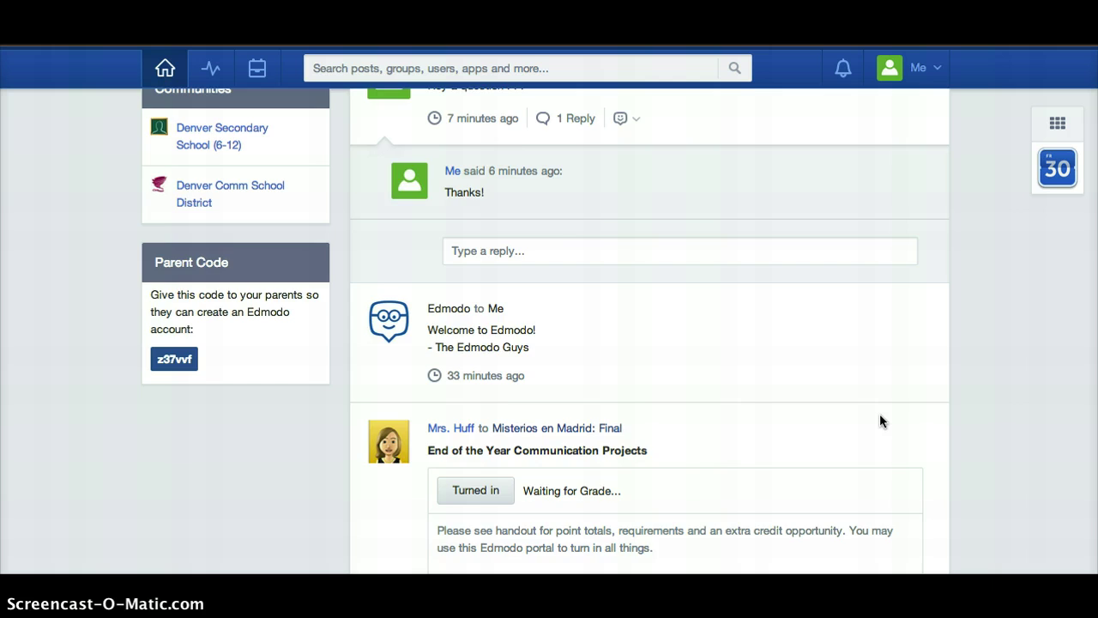
Open the El Topo: Dia Uno (1st Hour) quiz intro (10 questions, 10:00), then return Home
scroll(880, 415, down, 10)
scroll(879, 415, down, 10)
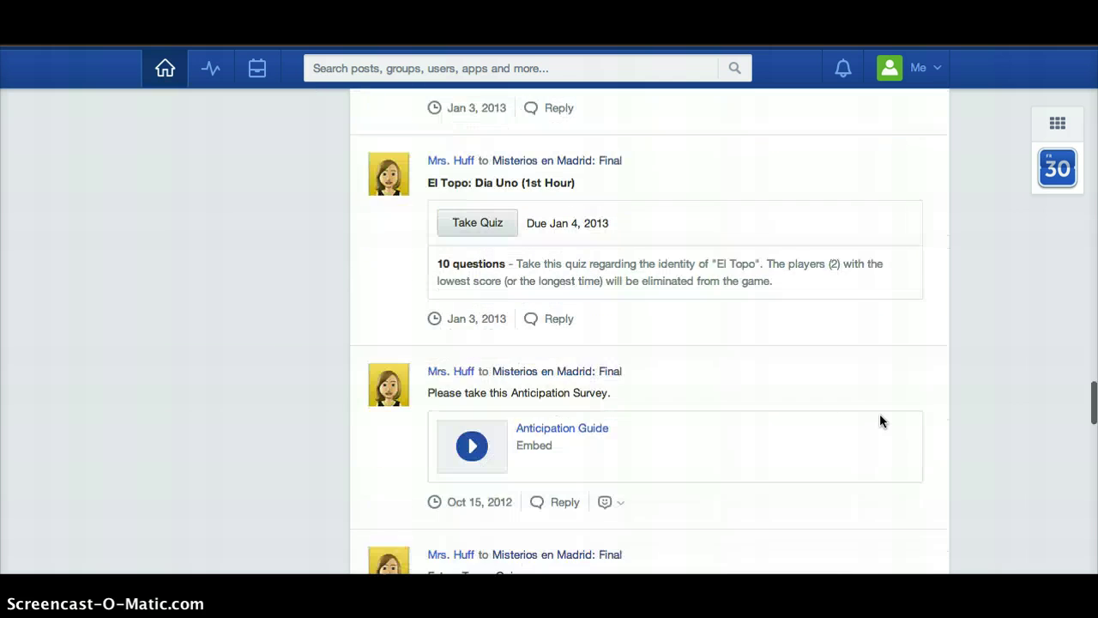
scroll(879, 415, up, 3)
click(482, 414)
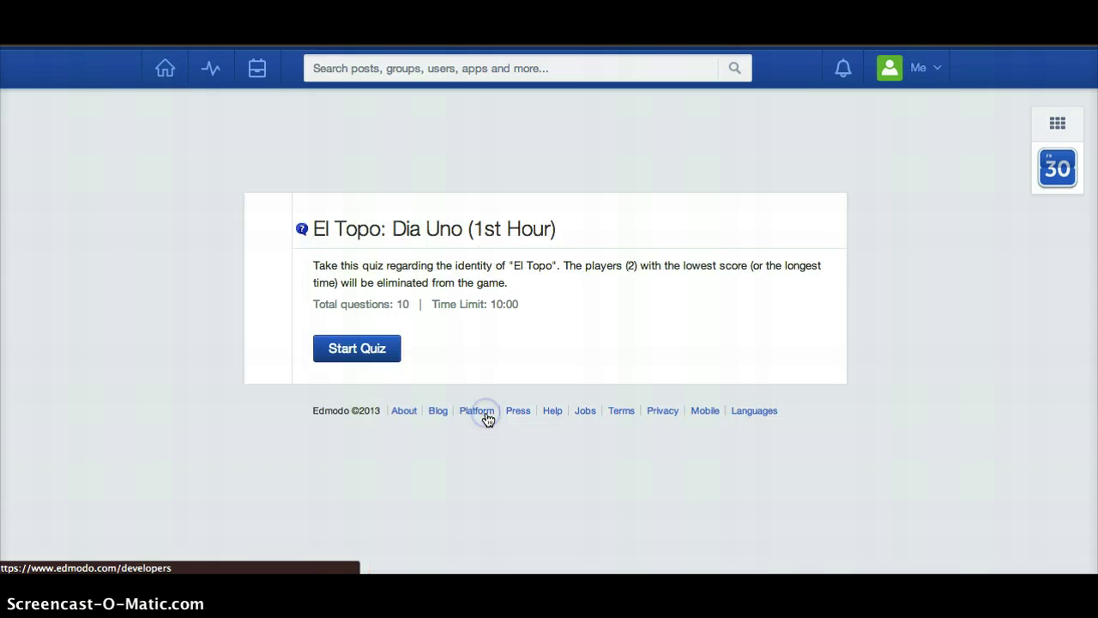
click(363, 353)
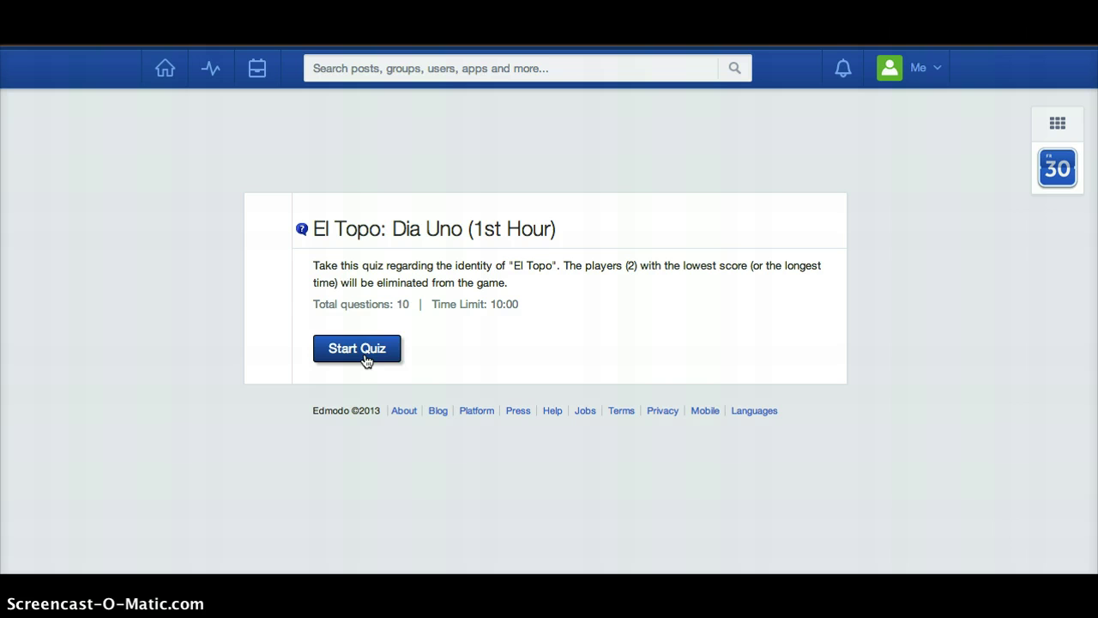
click(166, 70)
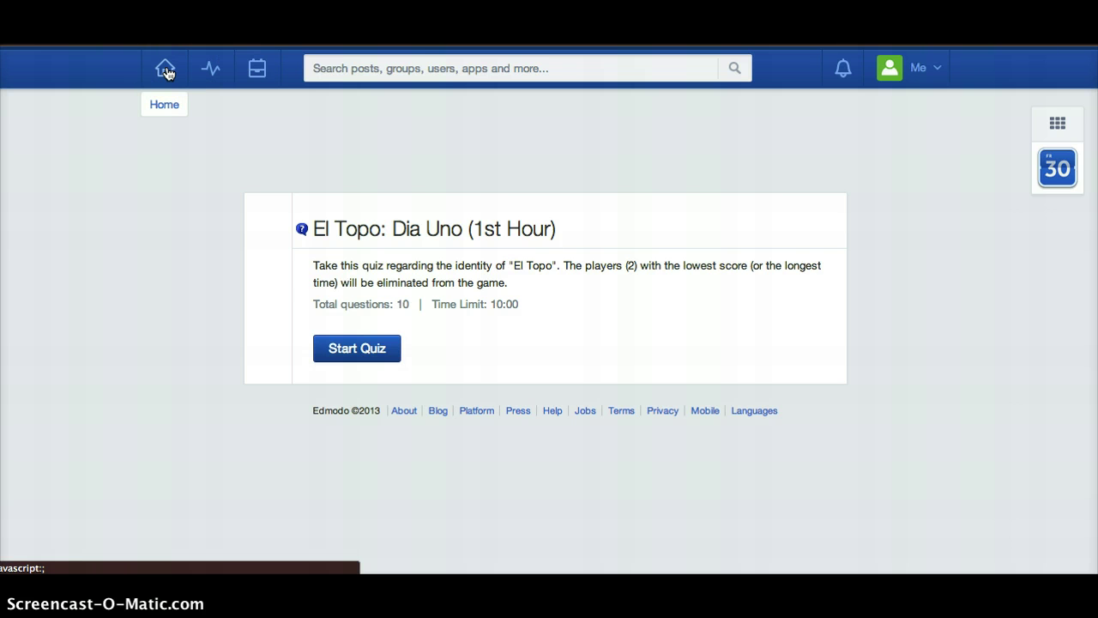
click(167, 70)
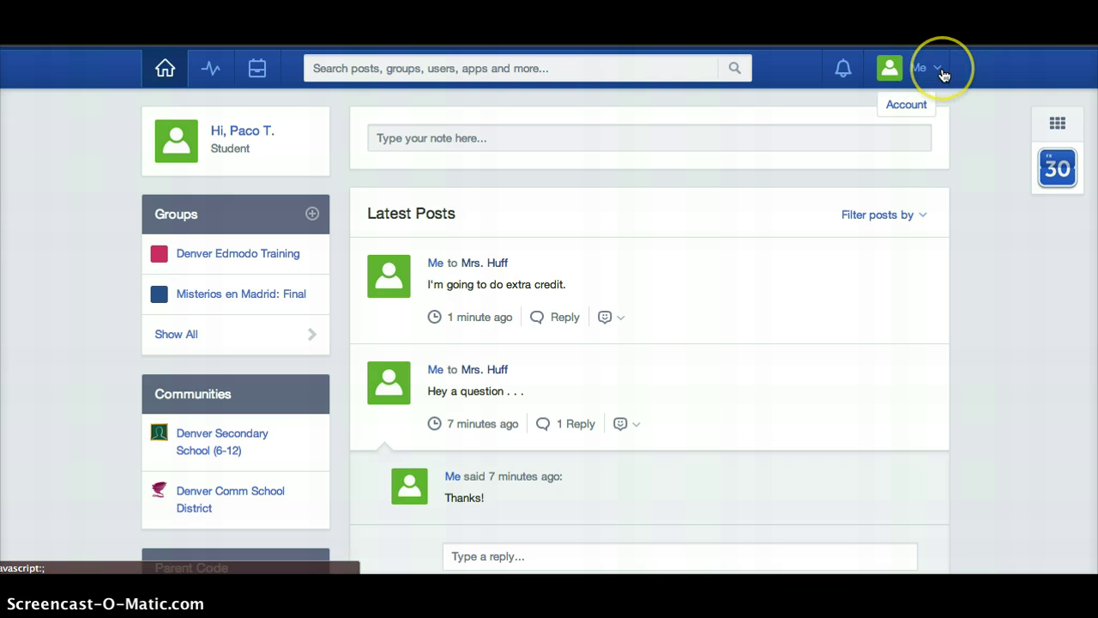
View the student's profile page from the Me menu
click(942, 74)
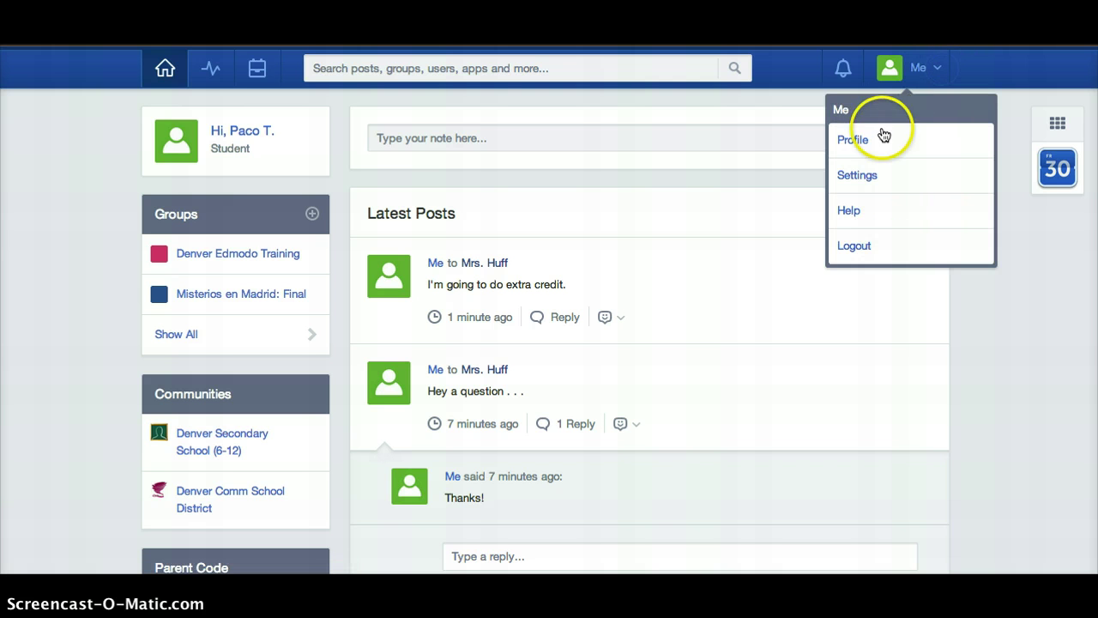
click(875, 139)
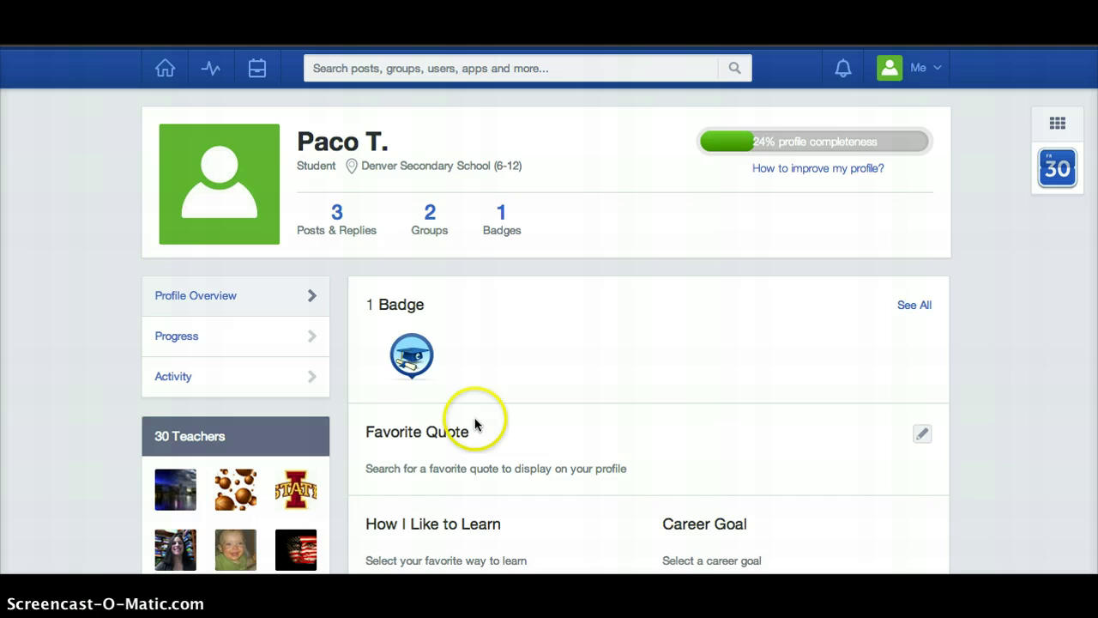
scroll(472, 418, down, 1)
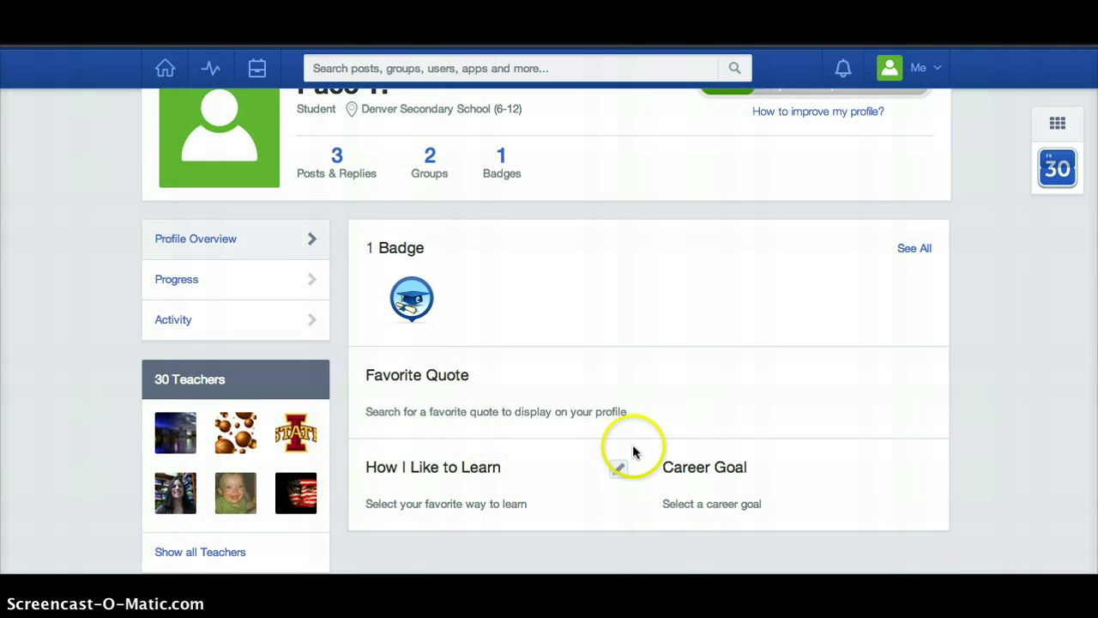
scroll(875, 245, up, 1)
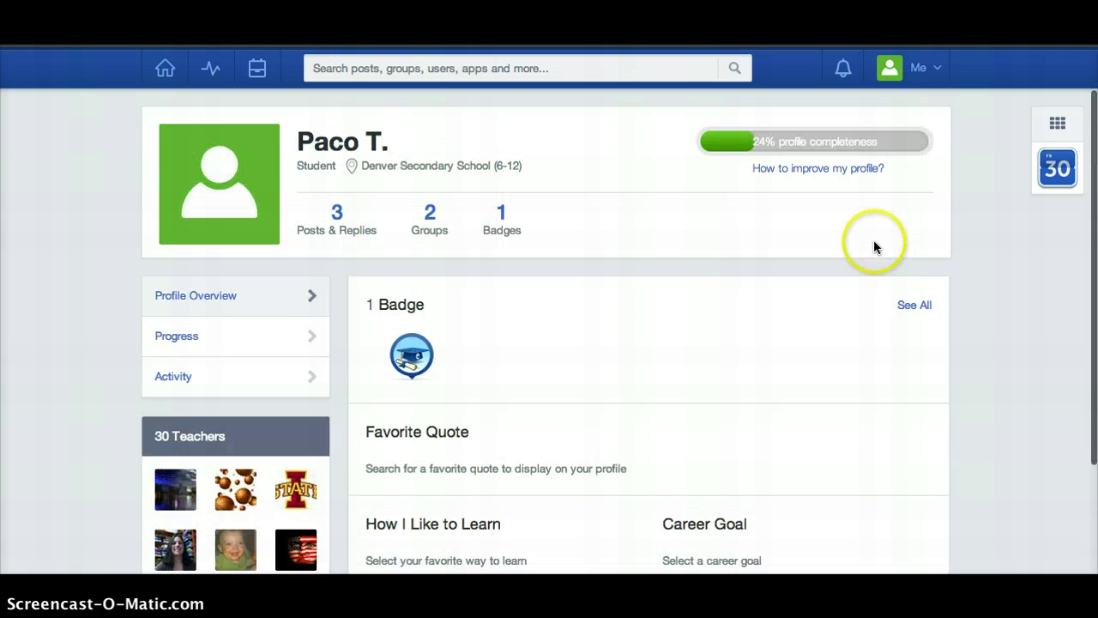
Open account Settings to show the User Photo and Personal Information sections
click(936, 65)
click(865, 182)
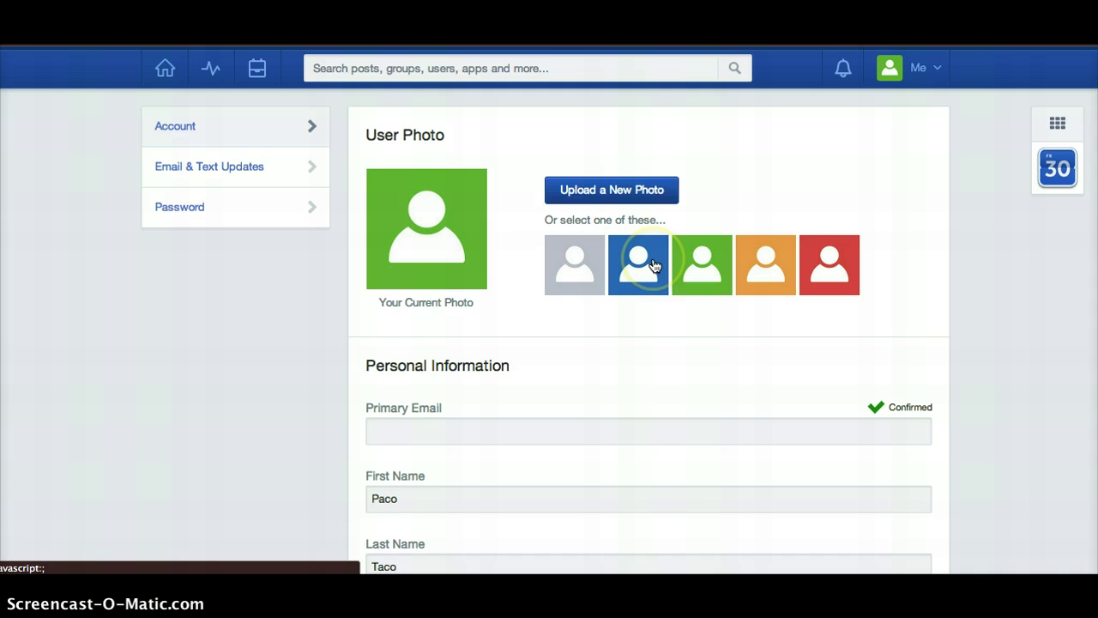
scroll(454, 454, down, 5)
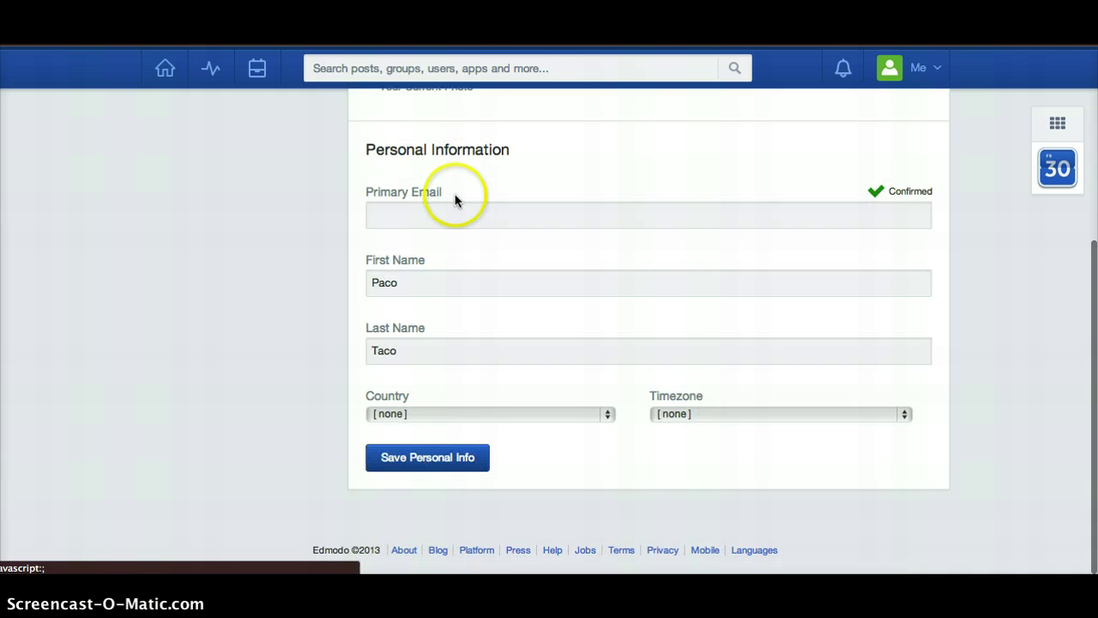
scroll(424, 235, up, 5)
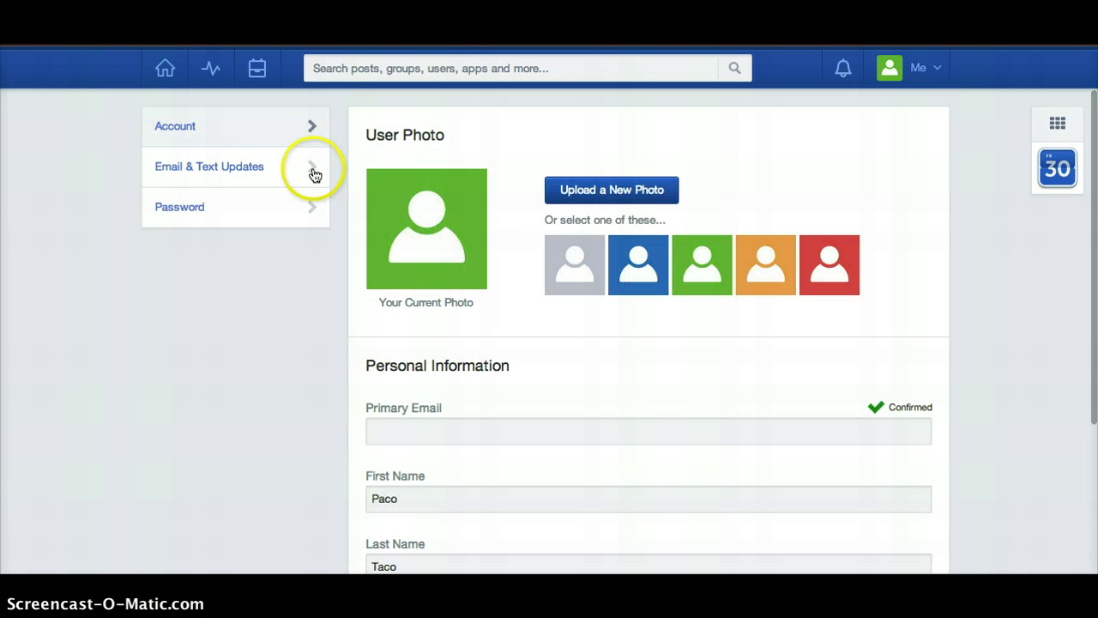
In Email & Text Updates, choose Text Message via Fido Canada and tick Assignments and Alerts
click(250, 174)
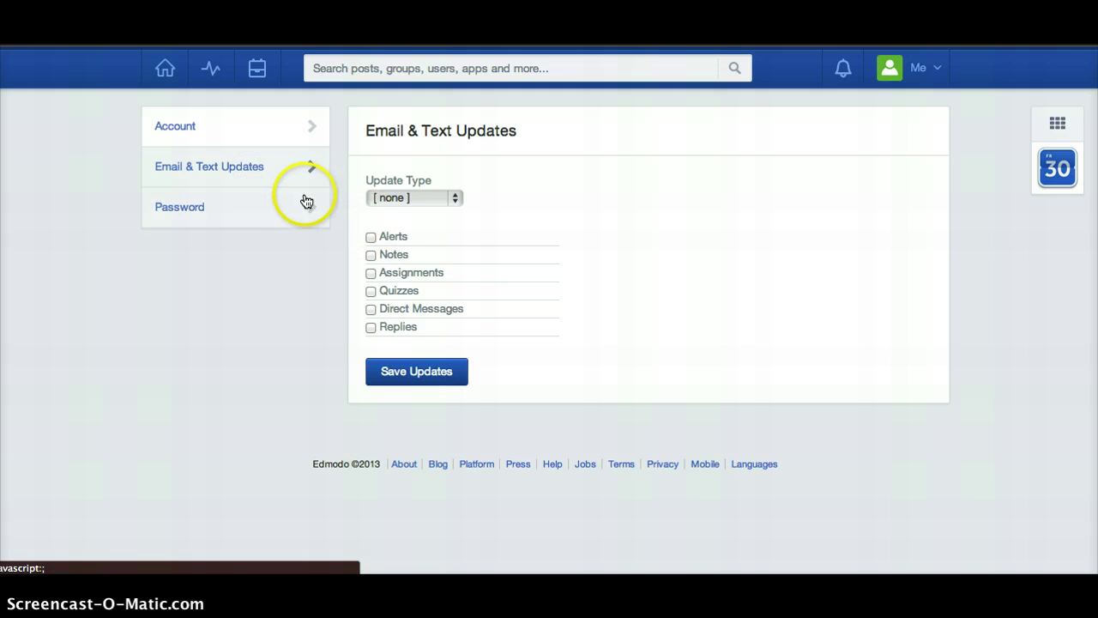
click(407, 197)
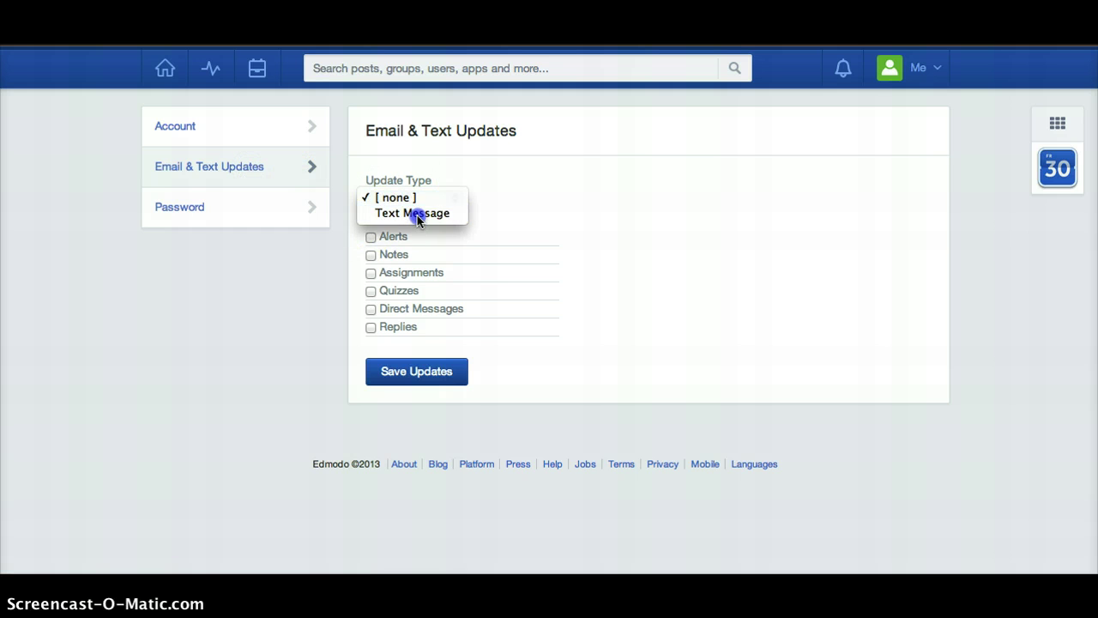
click(418, 213)
click(431, 322)
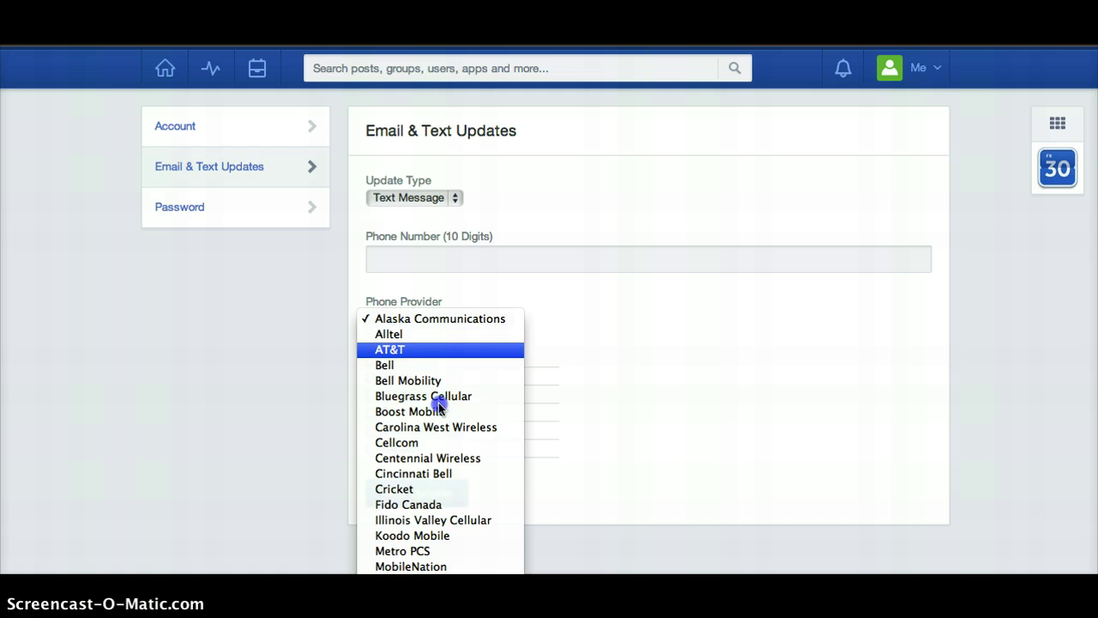
click(433, 504)
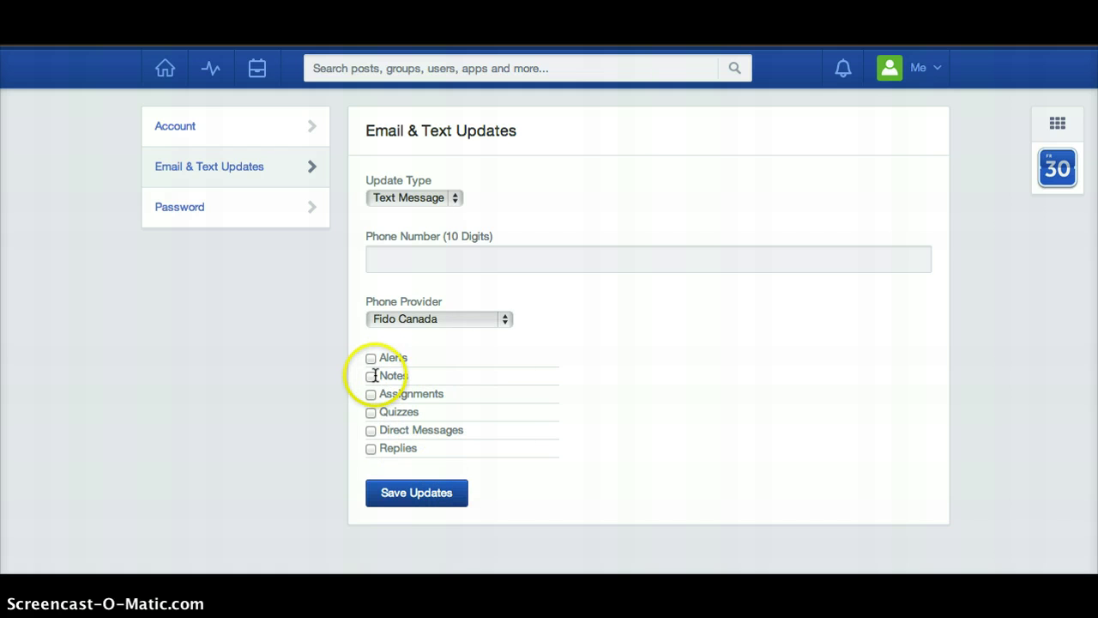
click(370, 395)
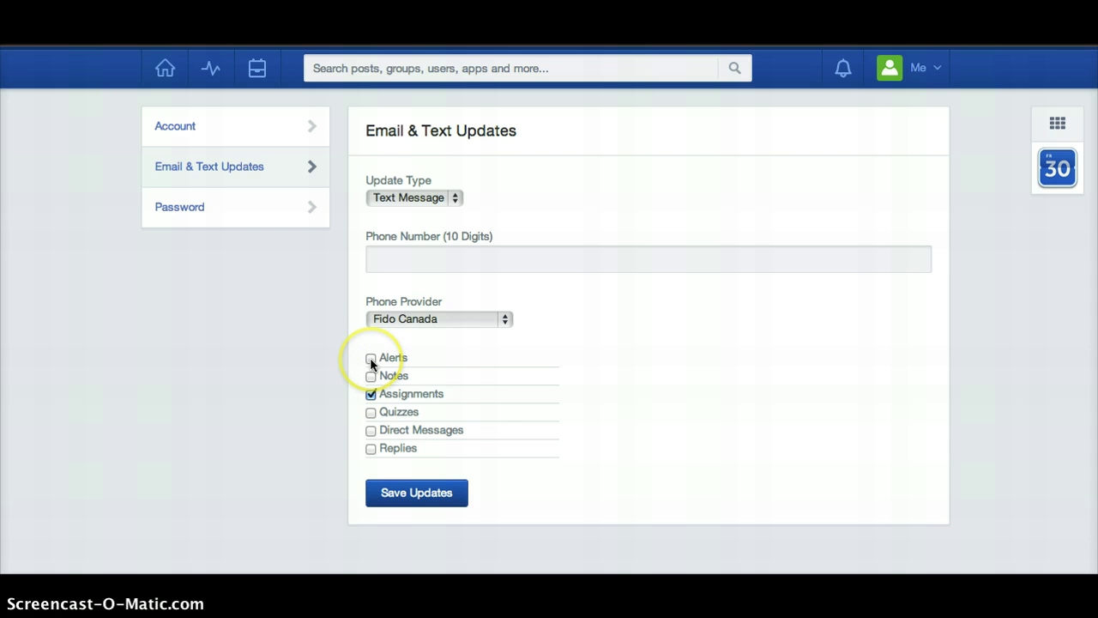
click(371, 360)
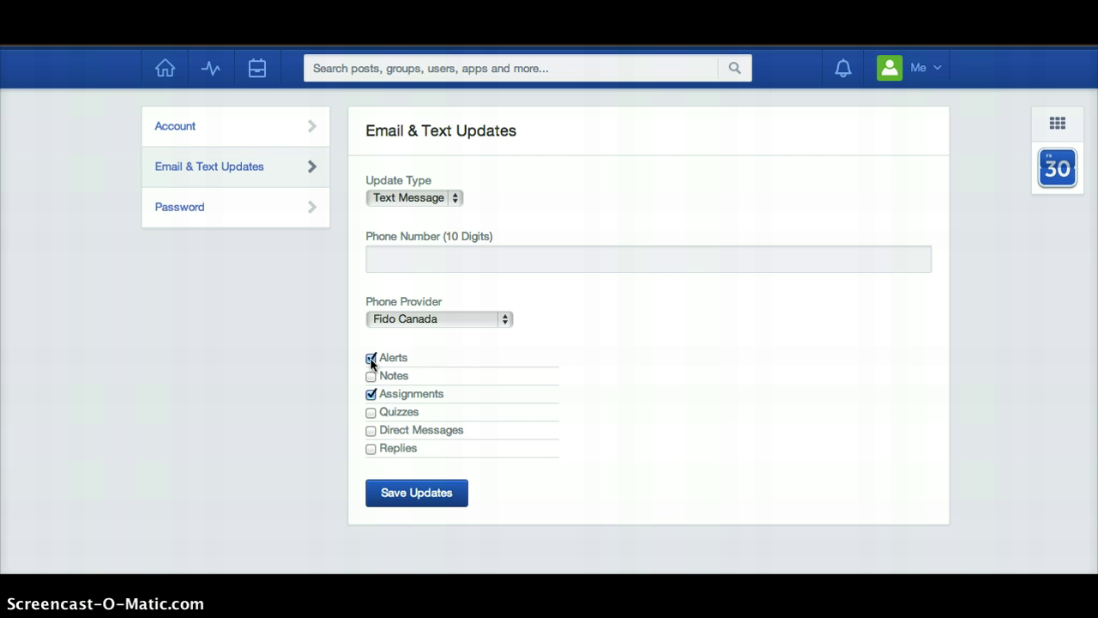